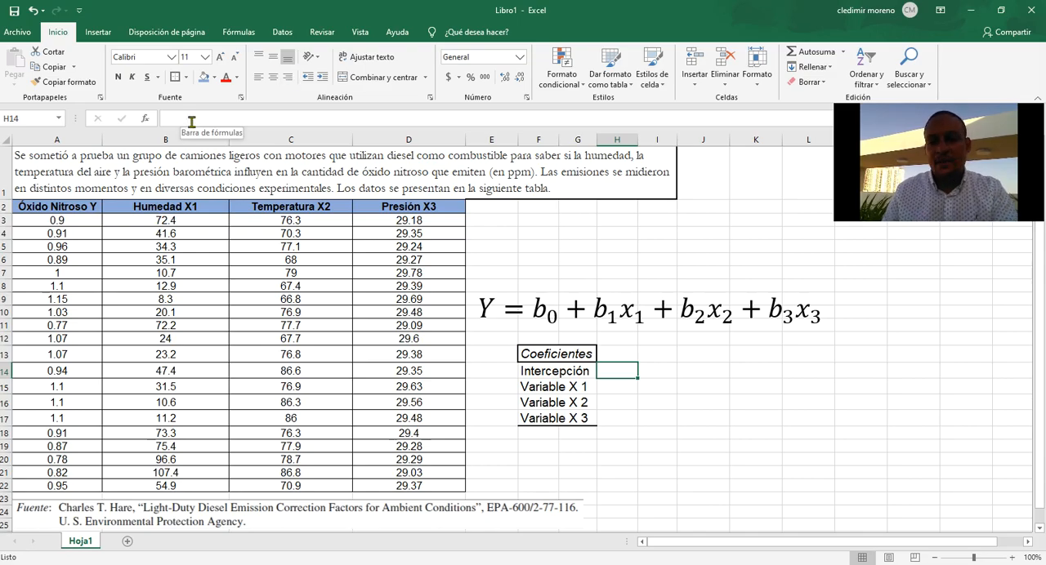
Enable the Herramientas para análisis and Solver add-ins in the Excel options.
click(19, 33)
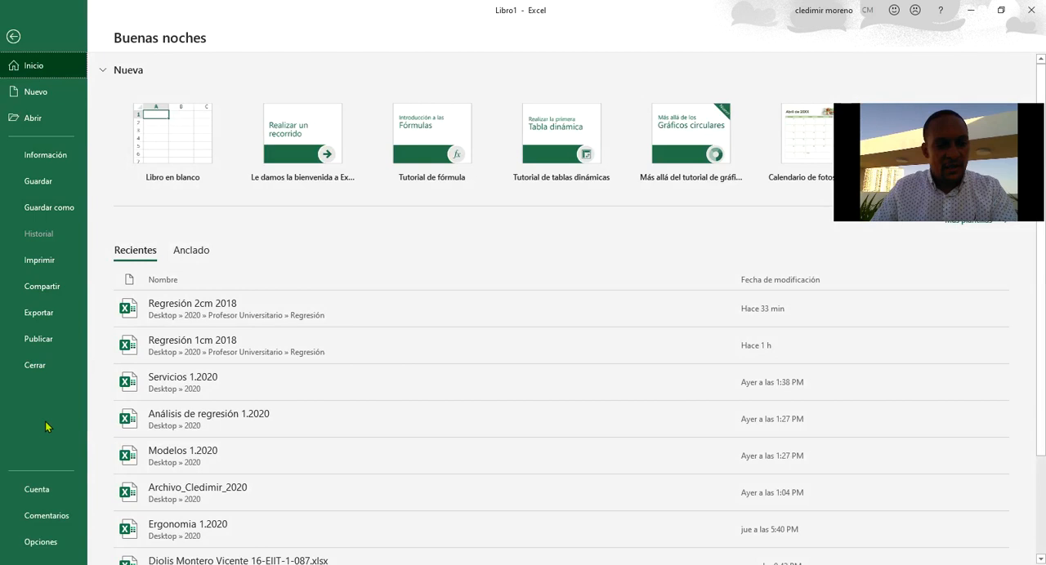
click(47, 546)
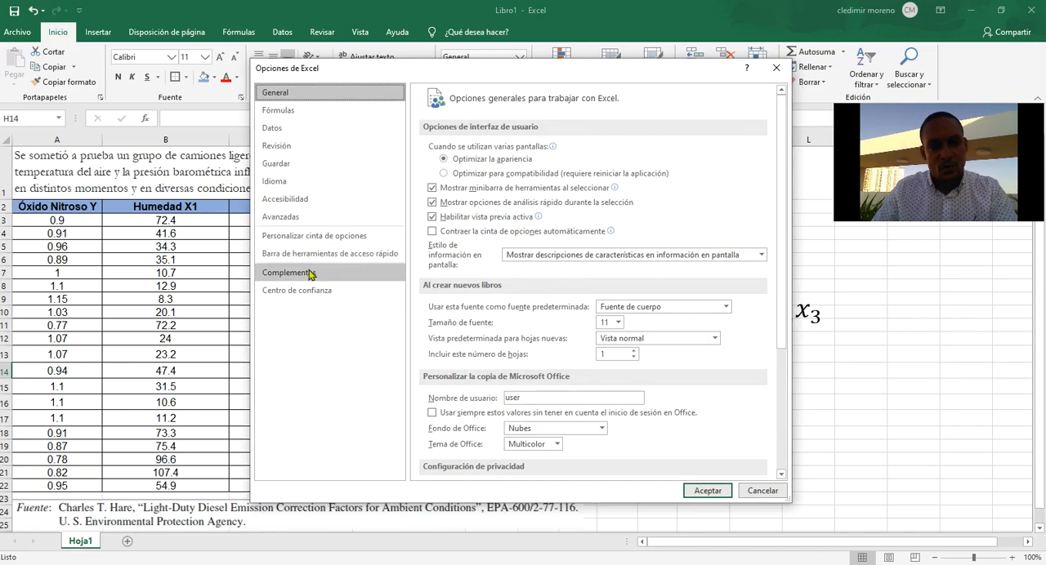
click(356, 277)
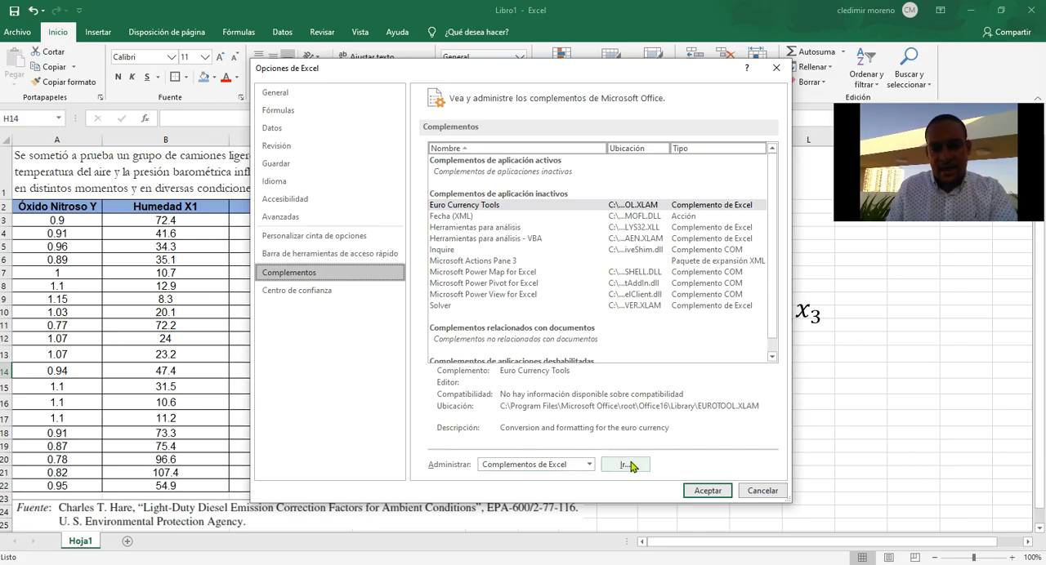
click(625, 465)
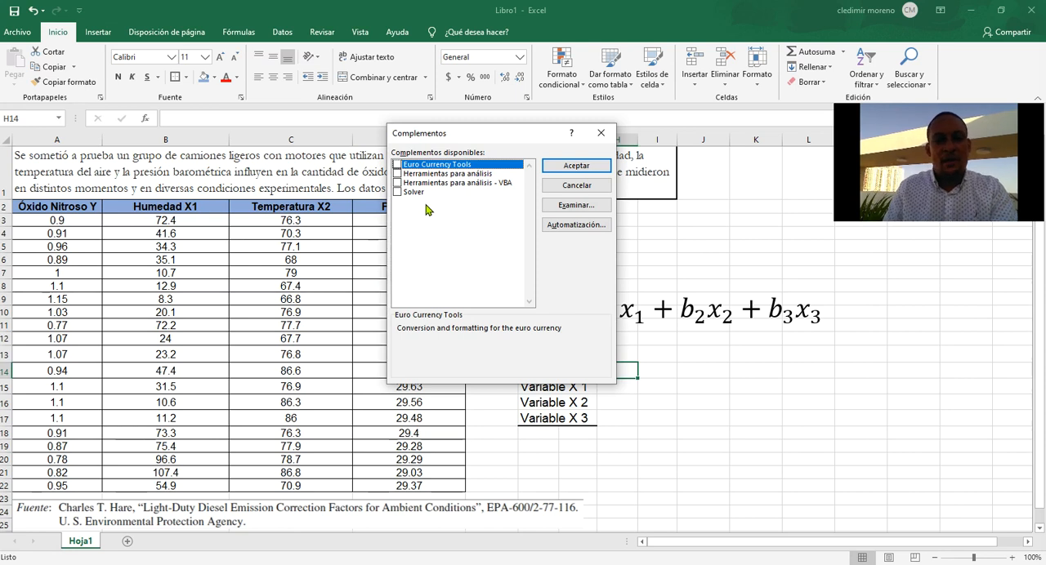
click(397, 174)
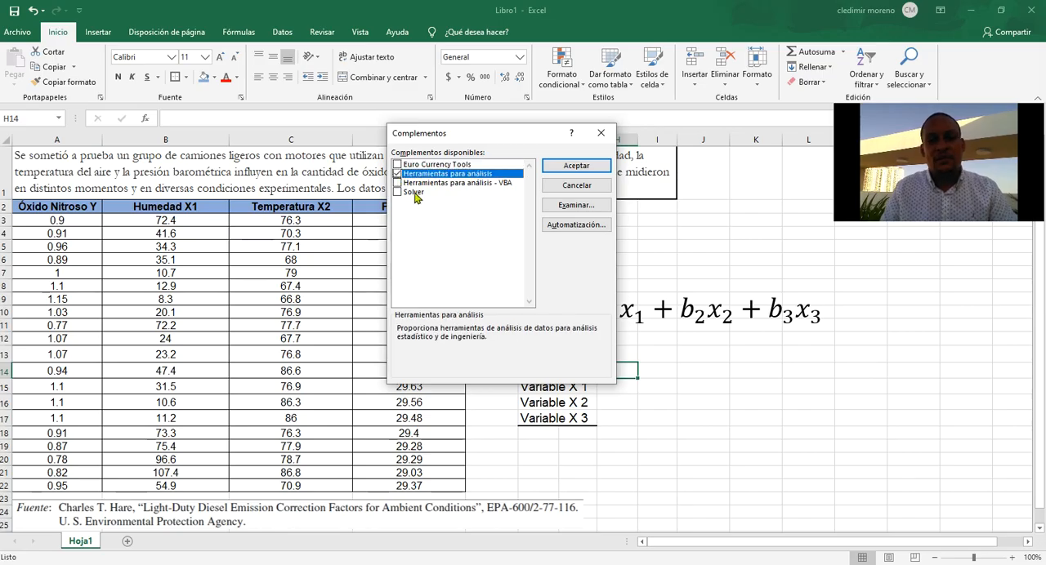
click(406, 196)
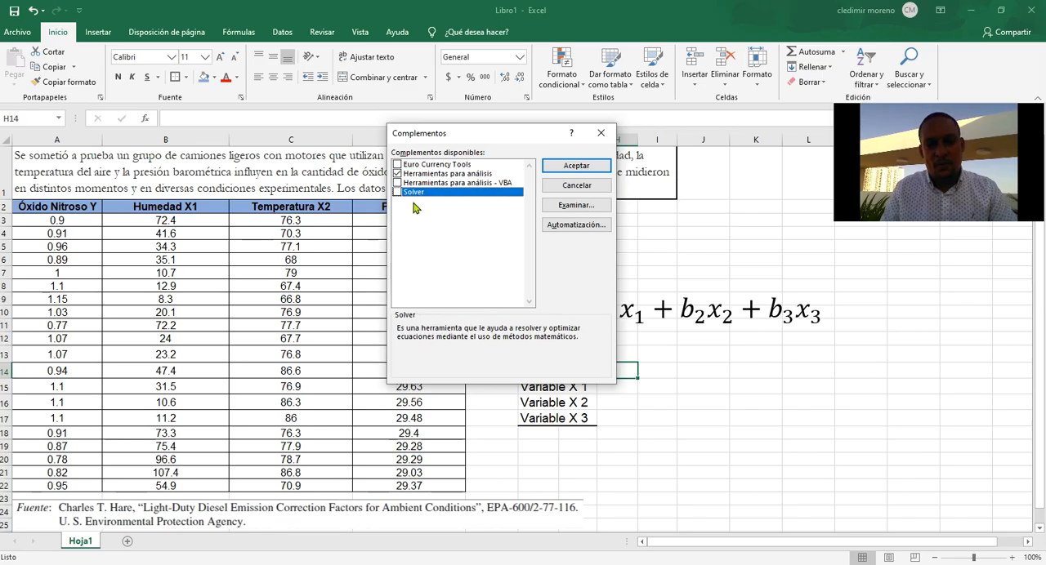
click(399, 192)
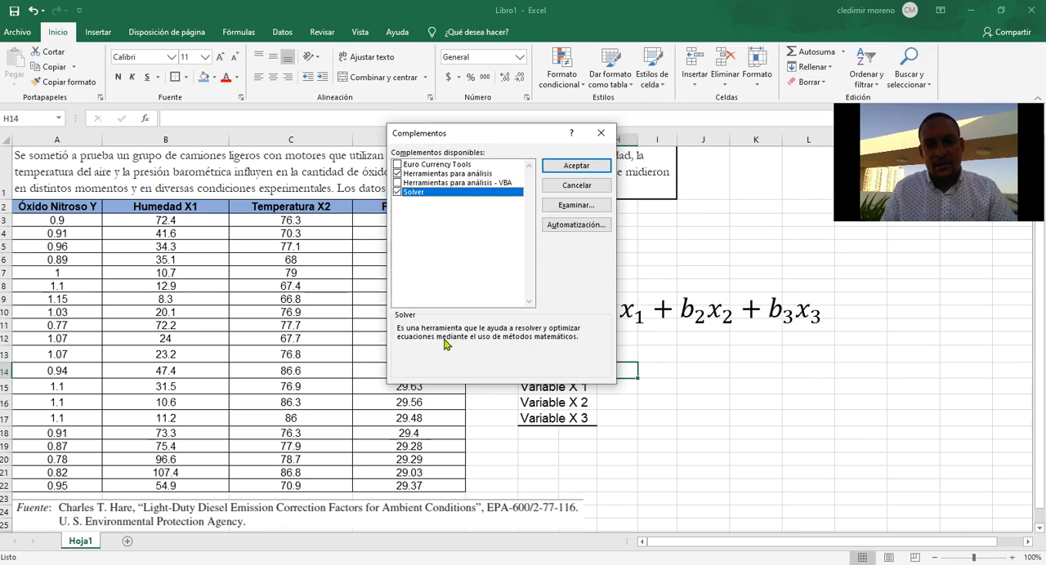
click(572, 167)
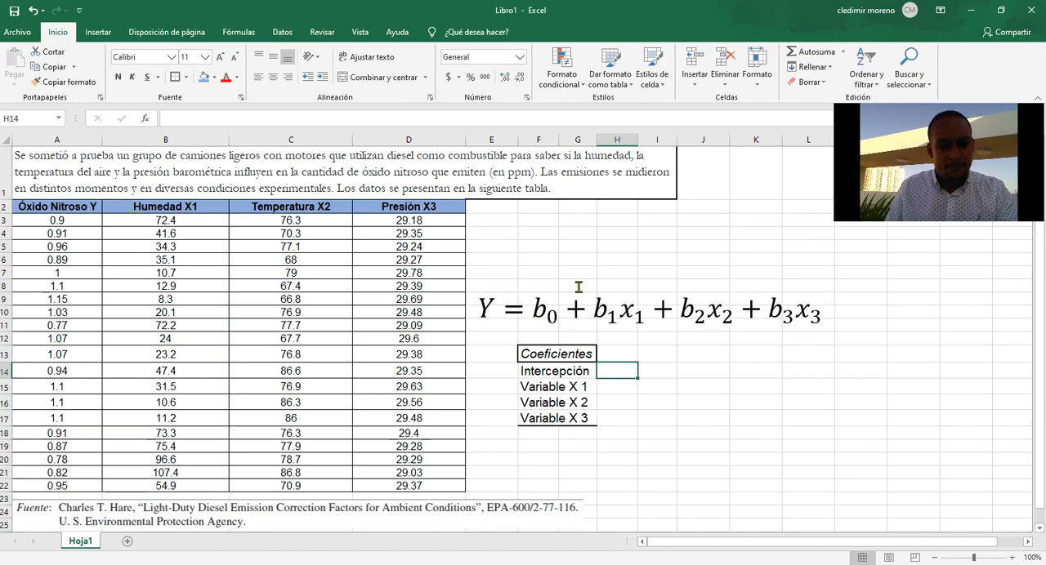
Start the Regresión function from the data analysis tools.
click(282, 33)
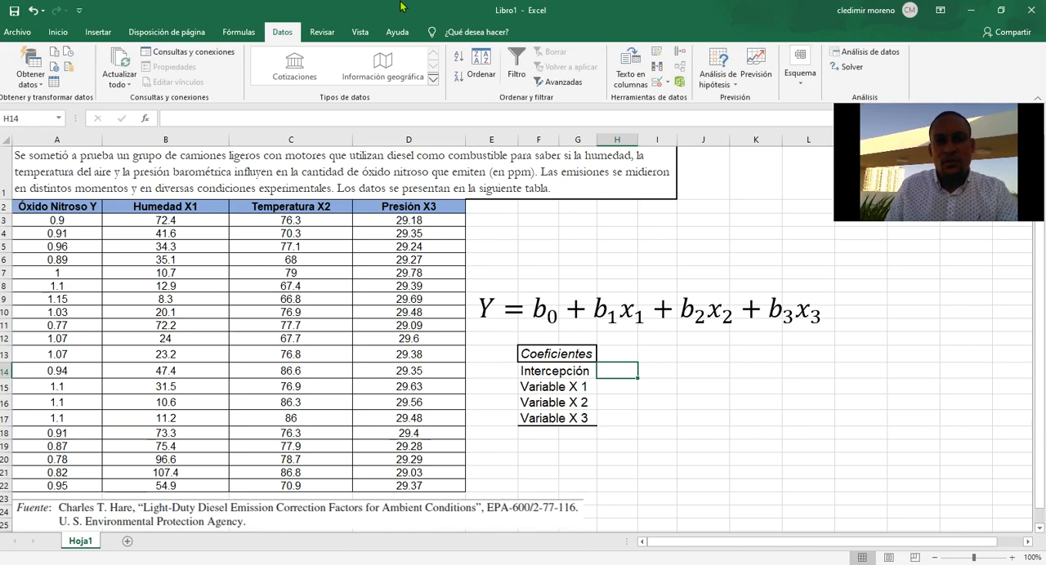
click(882, 54)
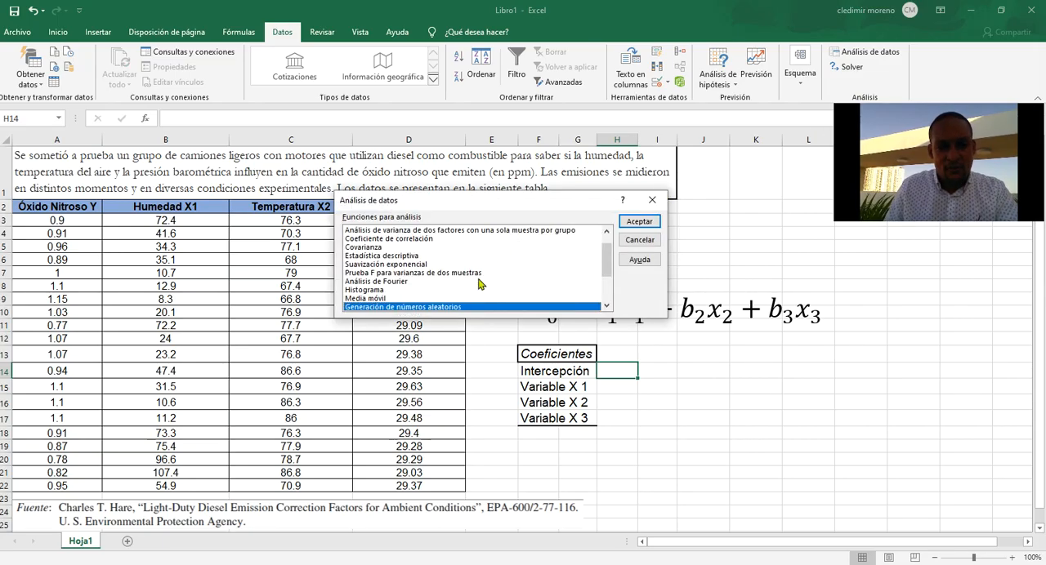
click(607, 306)
click(607, 306)
click(607, 306)
click(607, 306)
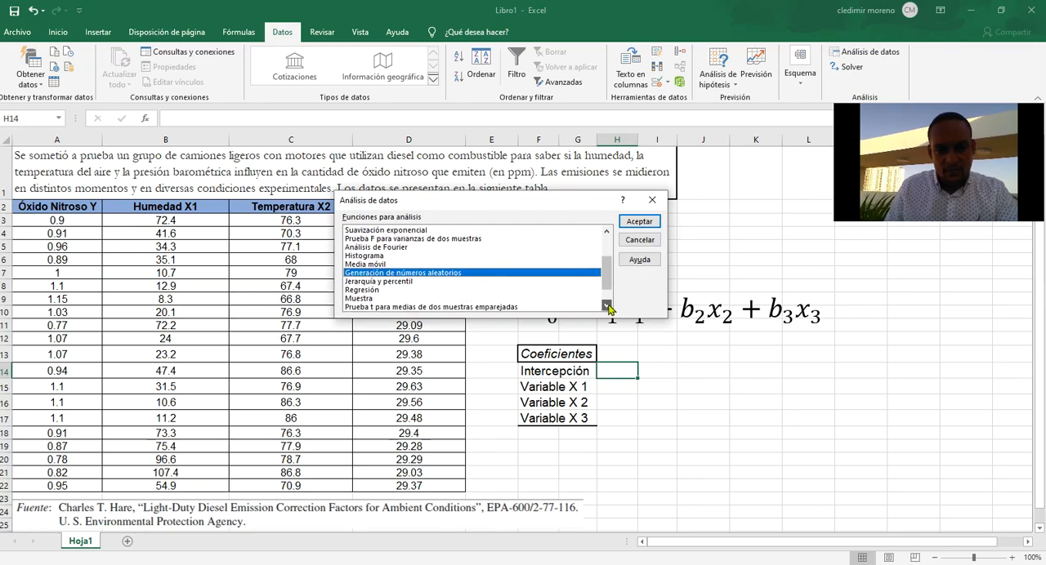
click(607, 306)
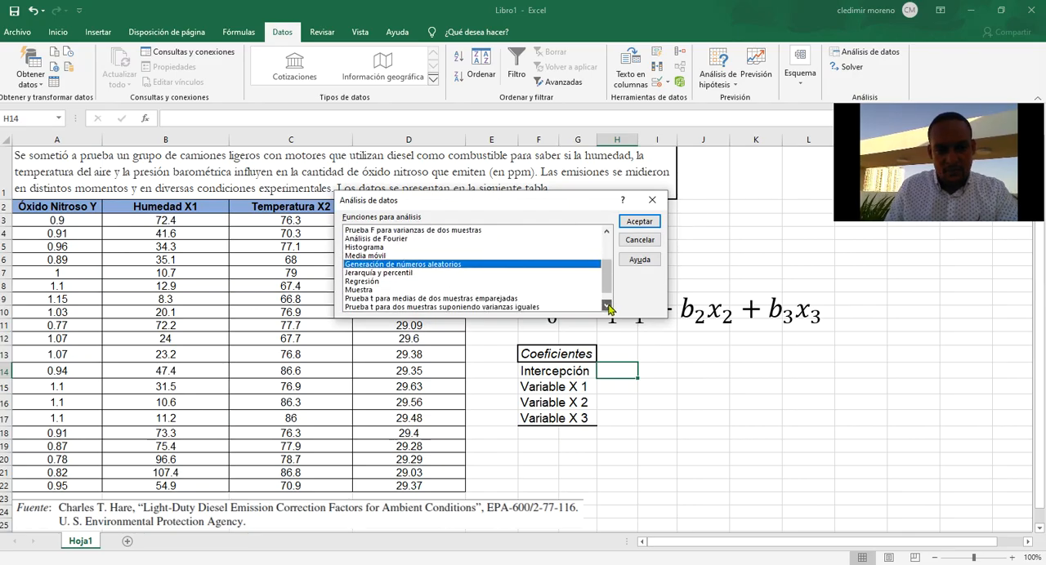
click(368, 281)
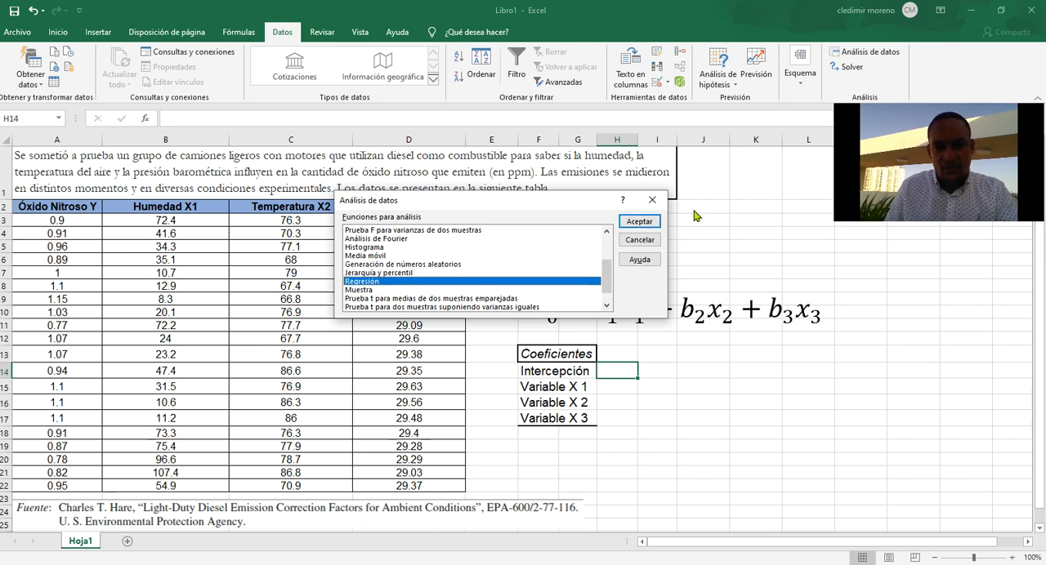
click(638, 222)
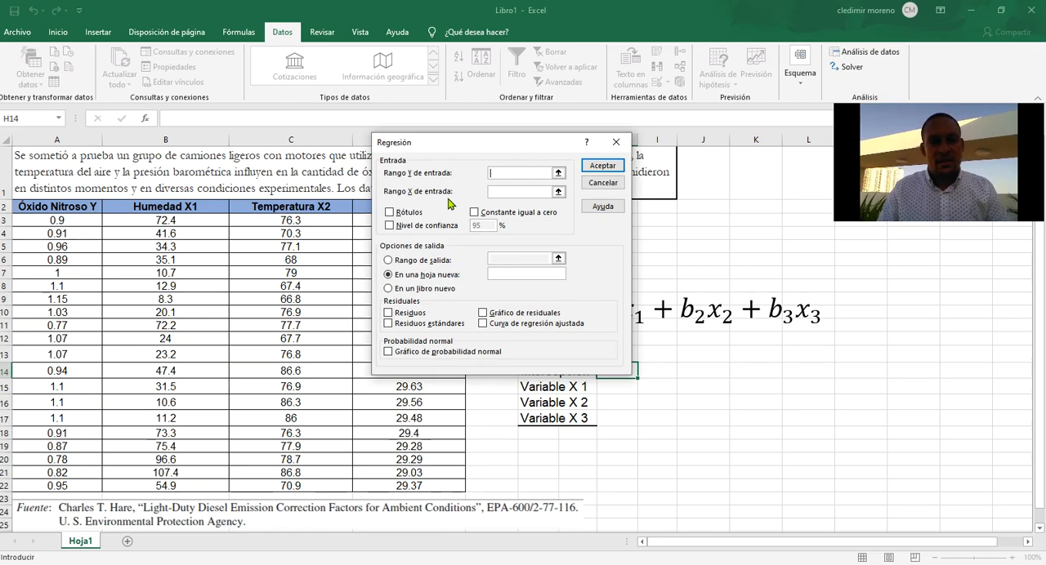
Set the regression's Y input range to the Óxido Nitroso values in $A$3:$A$22.
click(558, 173)
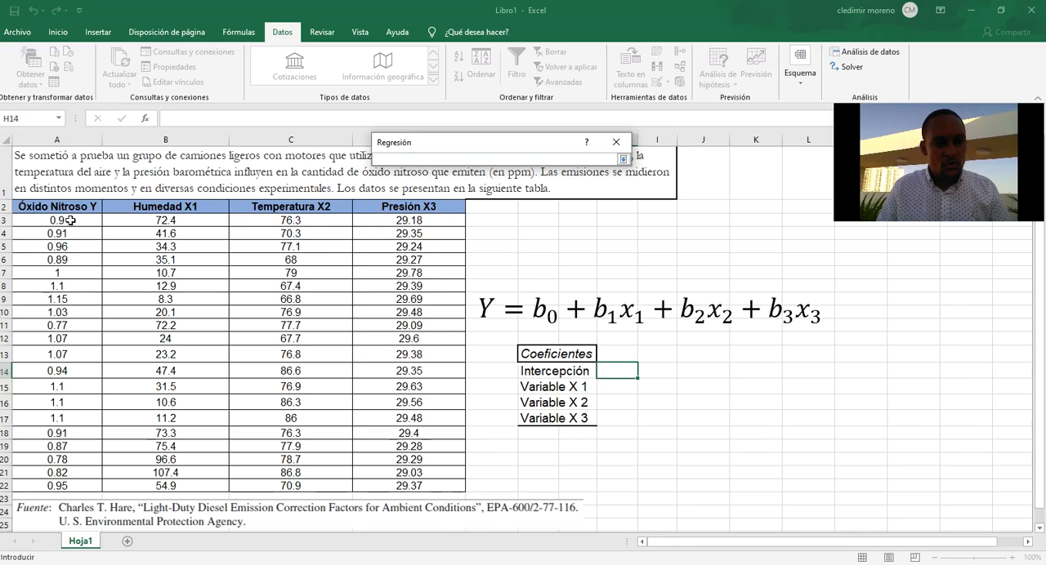
drag(71, 219, 64, 482)
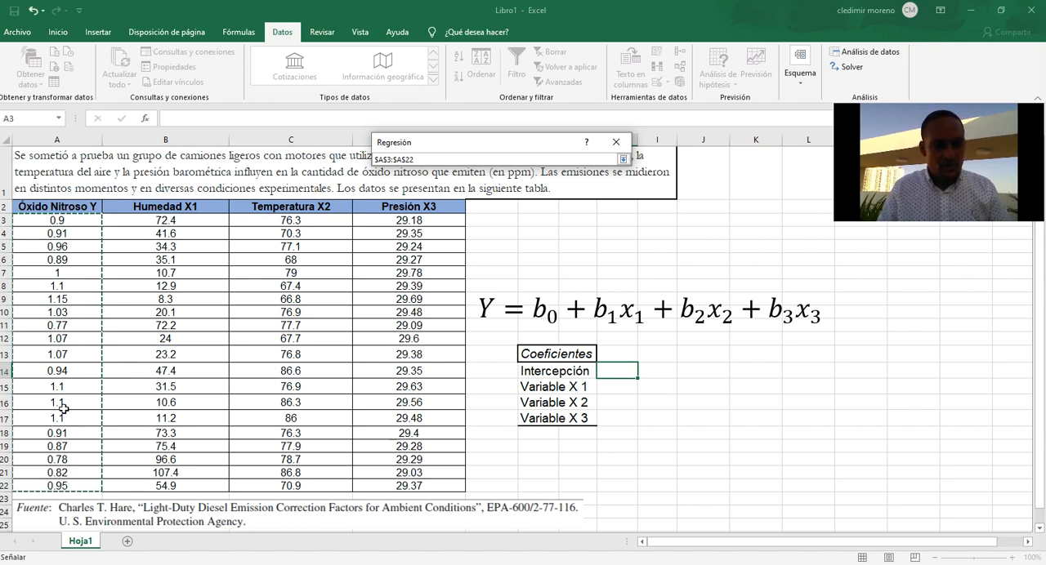
click(622, 160)
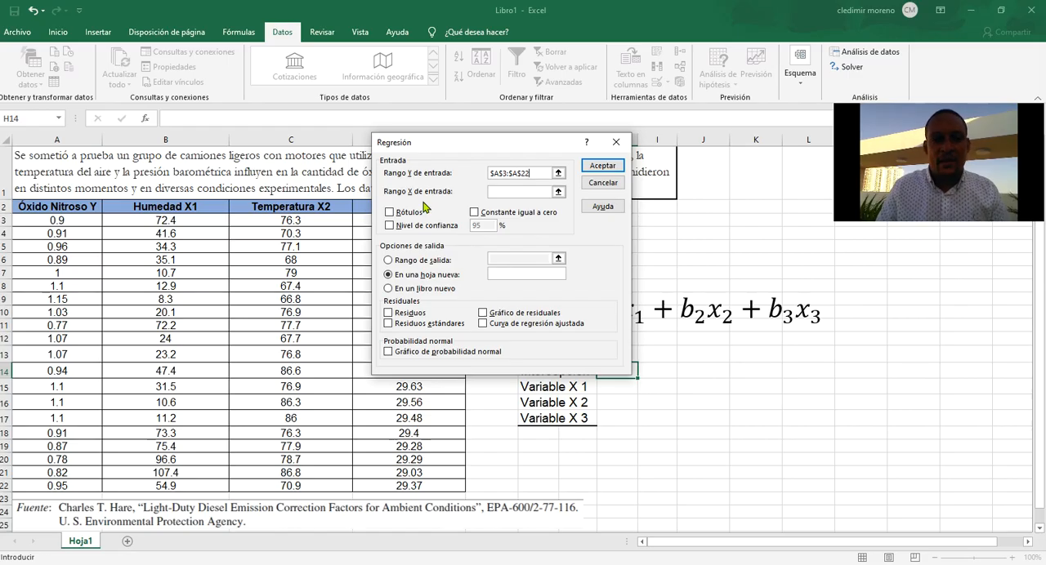
Set the X input range to $B$3:$D$22, covering humidity, temperature and pressure, and run the regression with output to a new sheet.
click(557, 192)
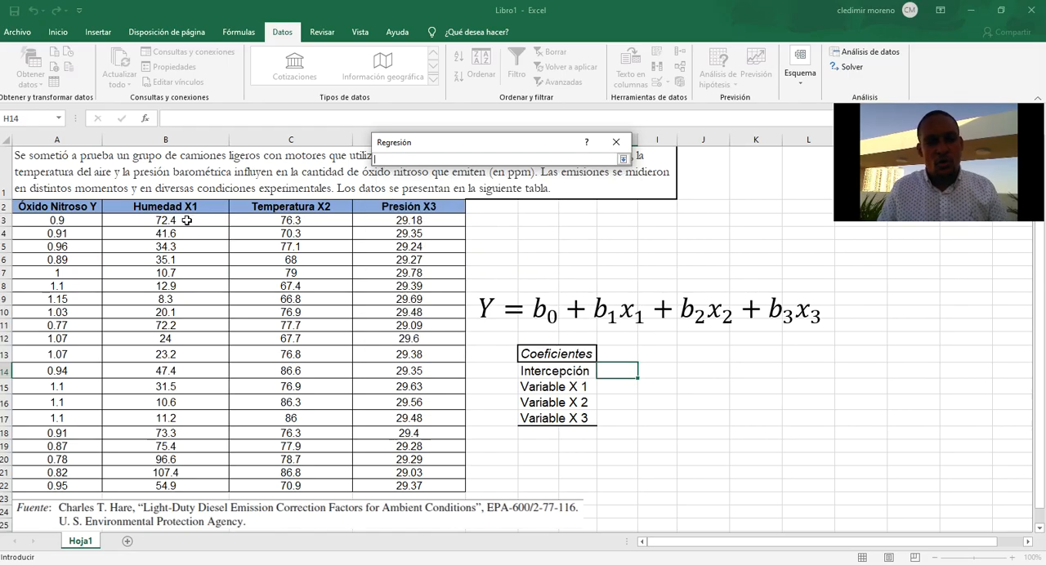
click(140, 221)
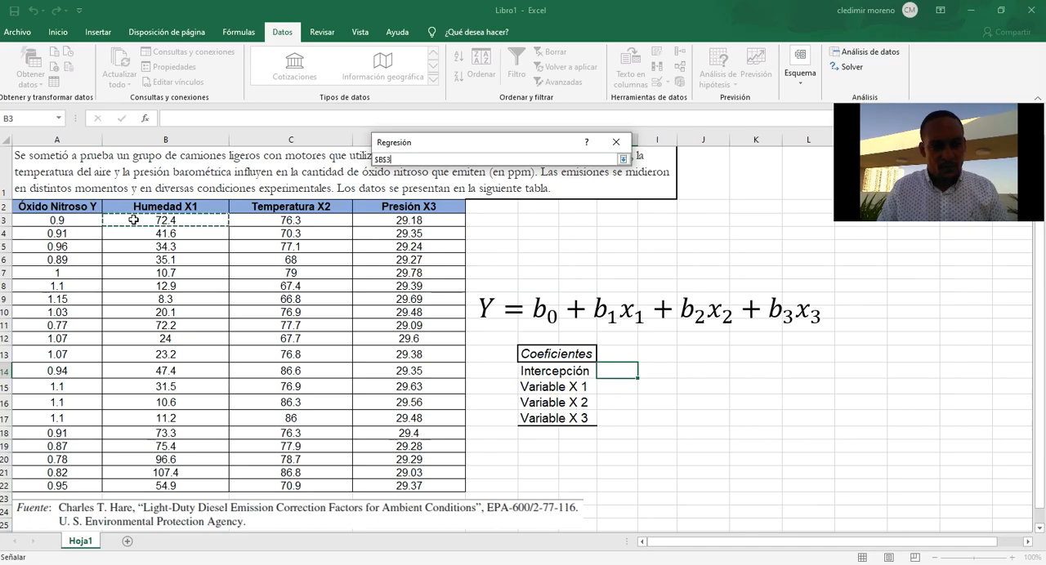
drag(140, 220, 429, 482)
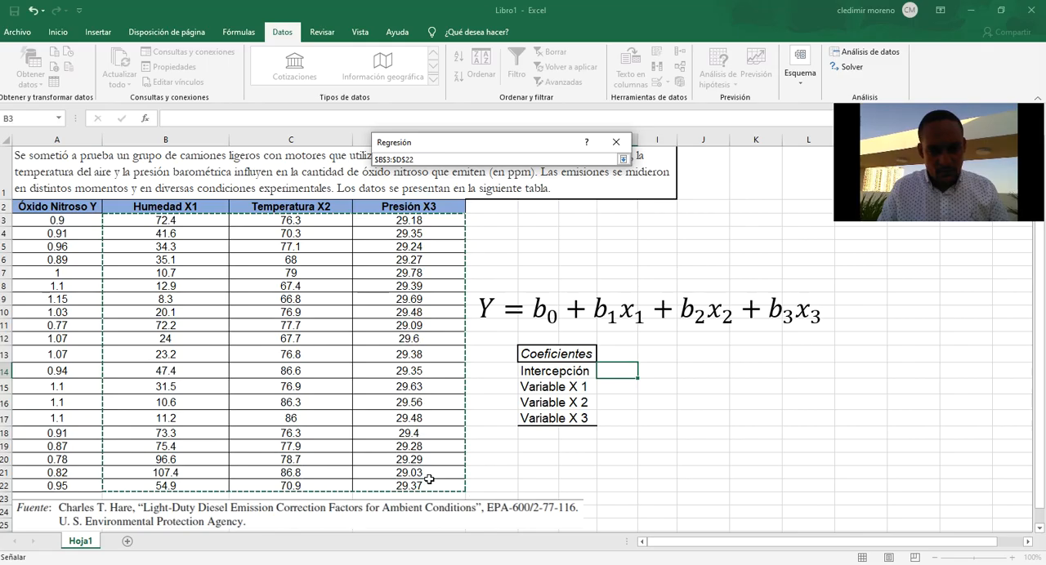
click(623, 160)
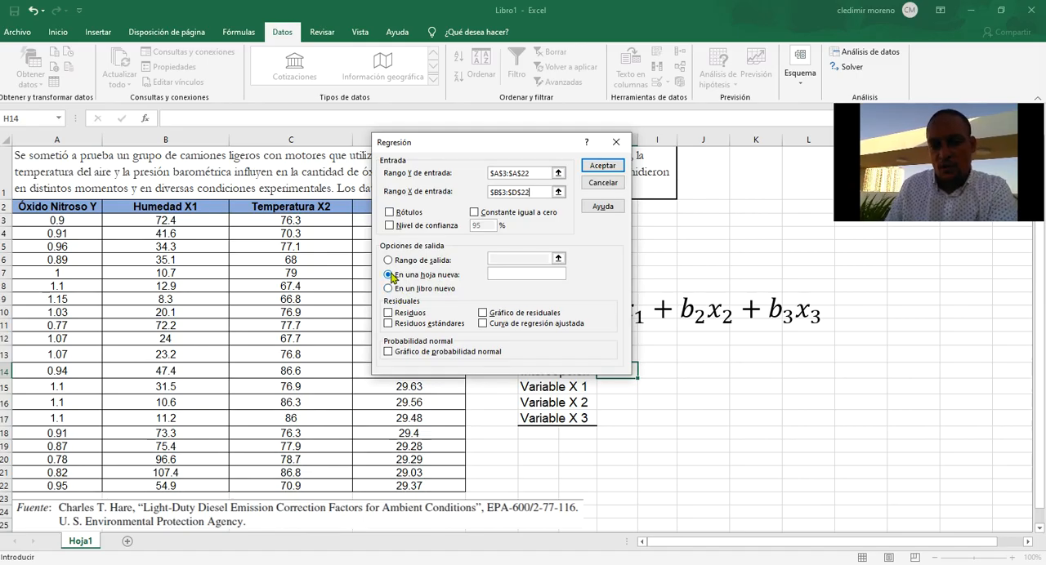
click(607, 165)
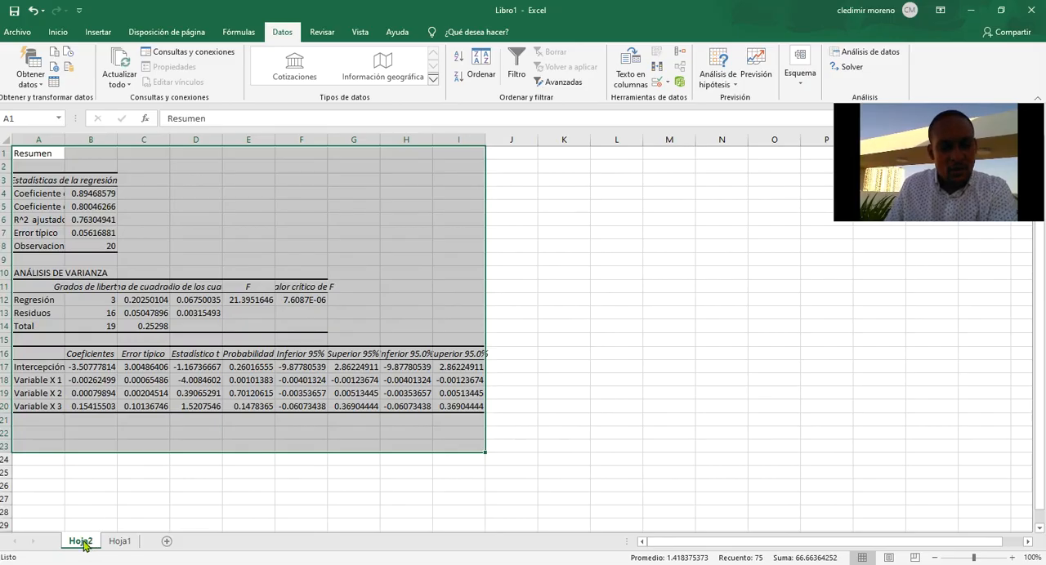
Fit the widths of columns A to F on the regression output sheet to their contents.
click(153, 217)
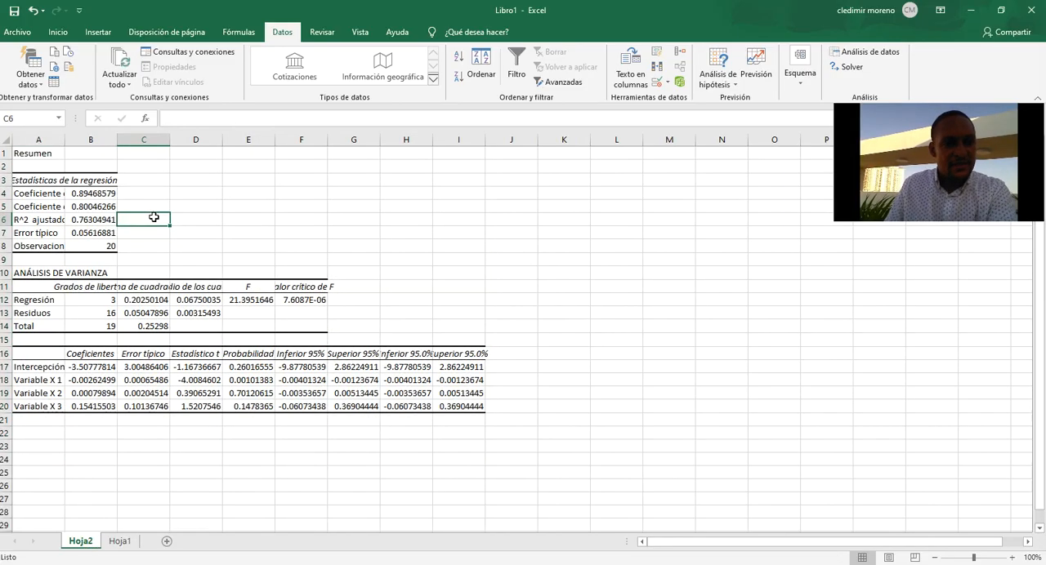
double_click(64, 141)
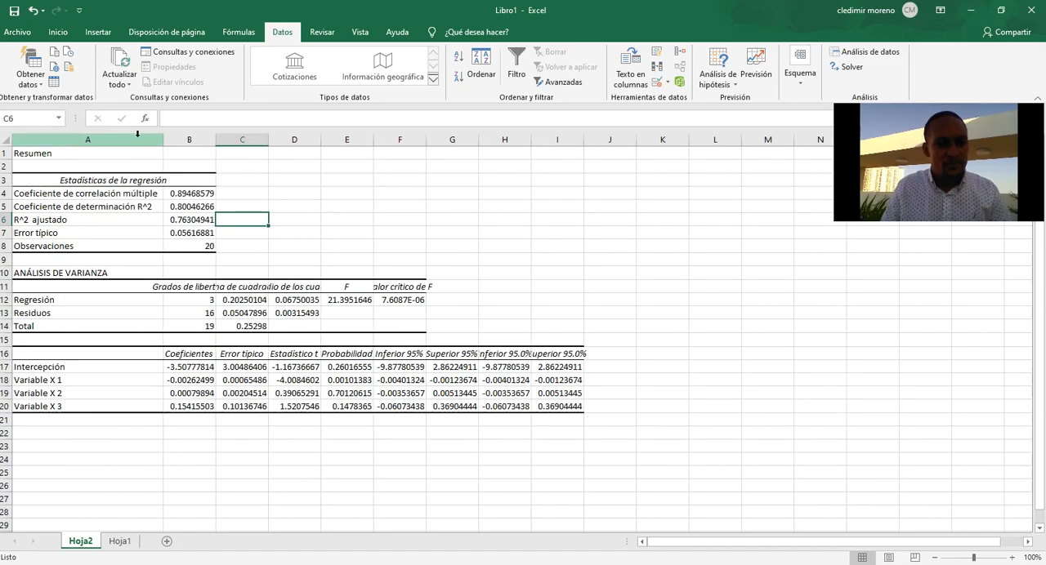
double_click(216, 142)
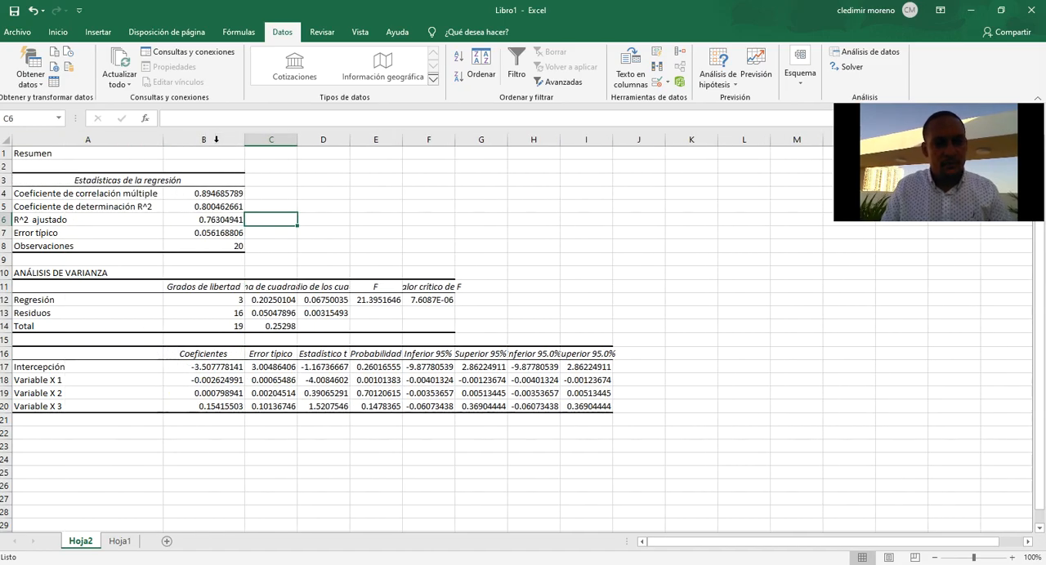
double_click(299, 140)
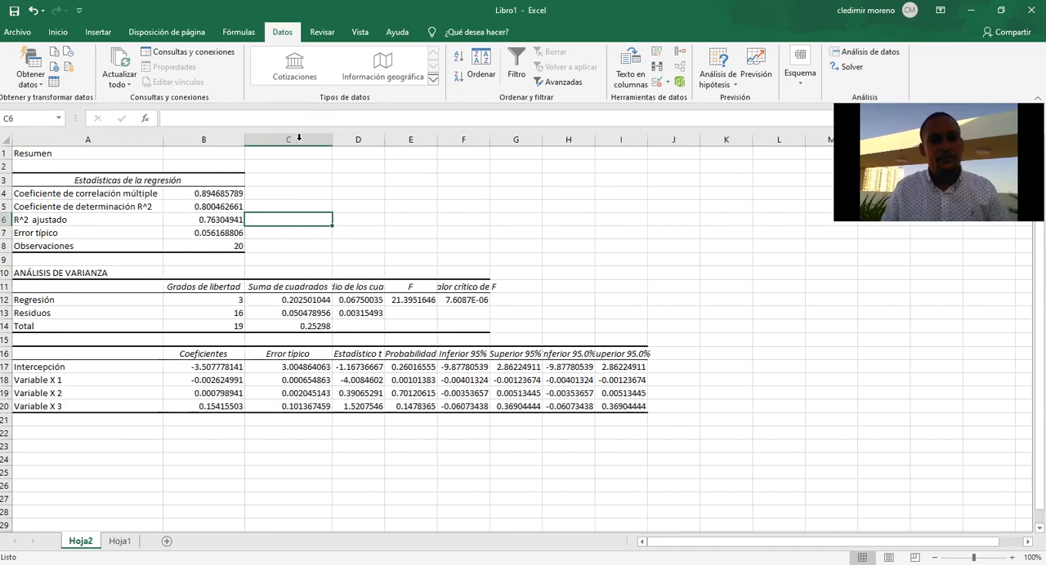
double_click(384, 139)
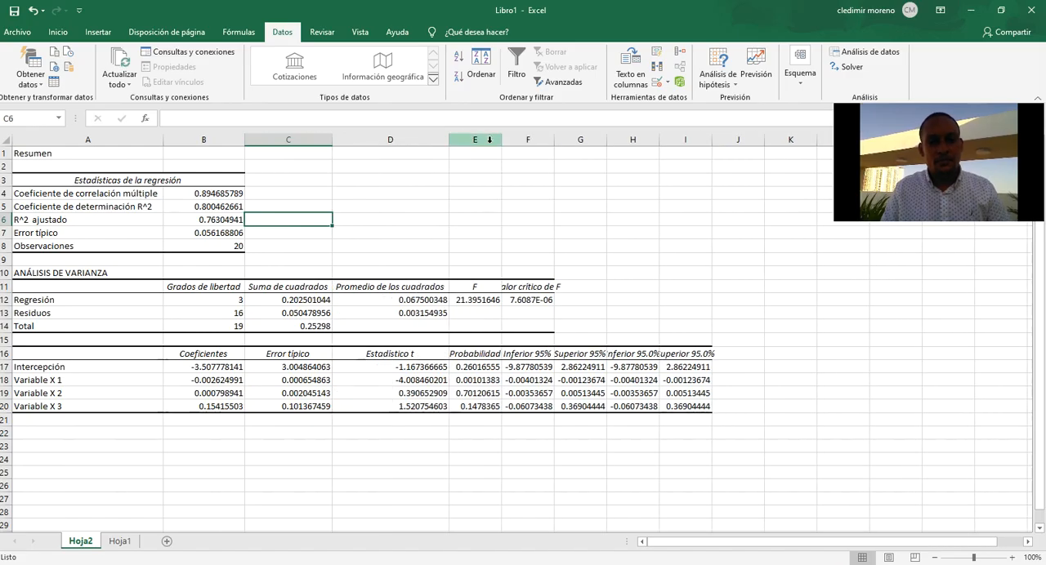
double_click(503, 140)
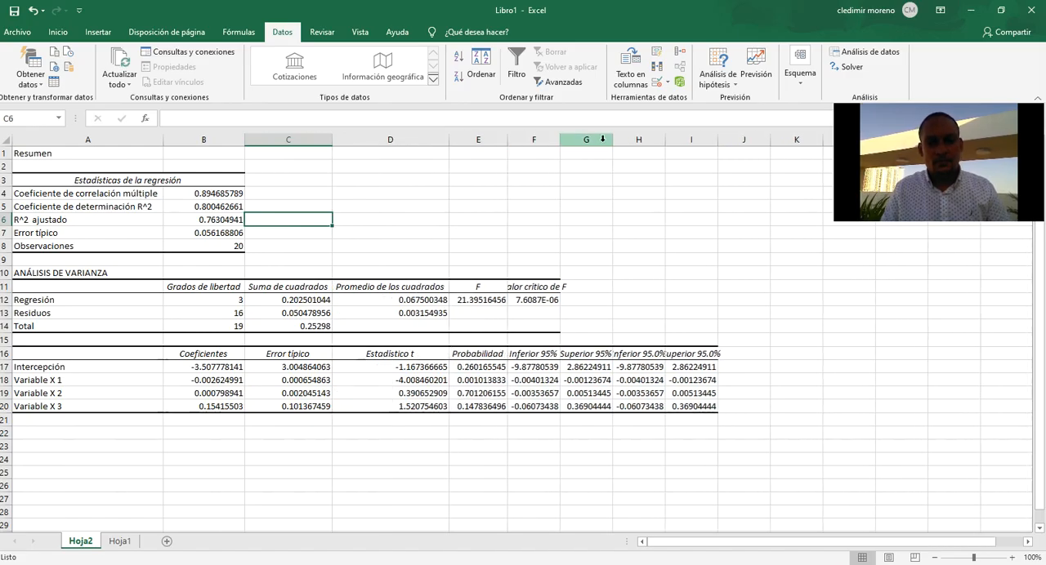
double_click(560, 140)
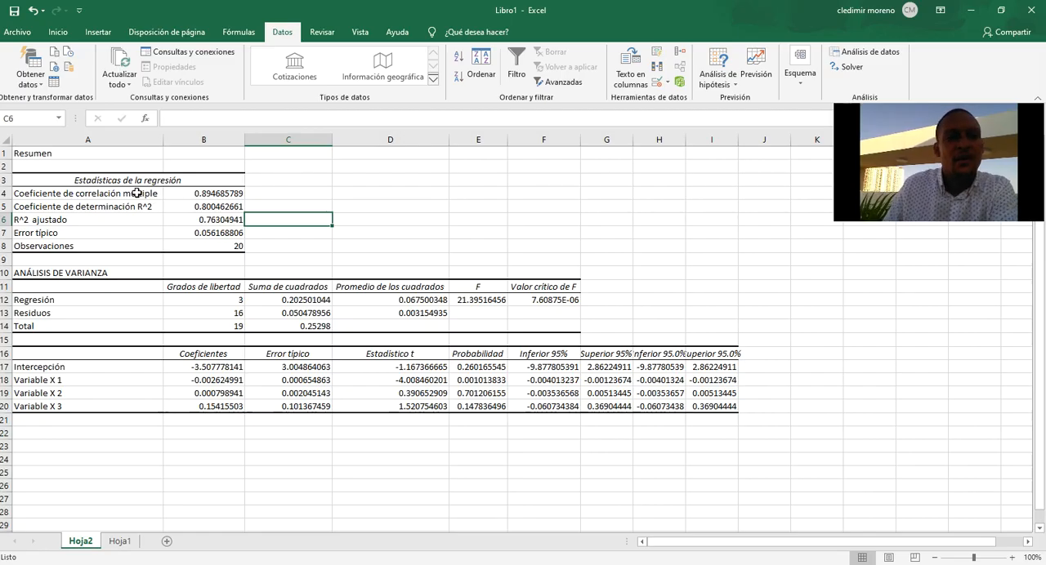
Examine the multiple correlation coefficient and the R^2 determination coefficient in the regression statistics.
click(215, 196)
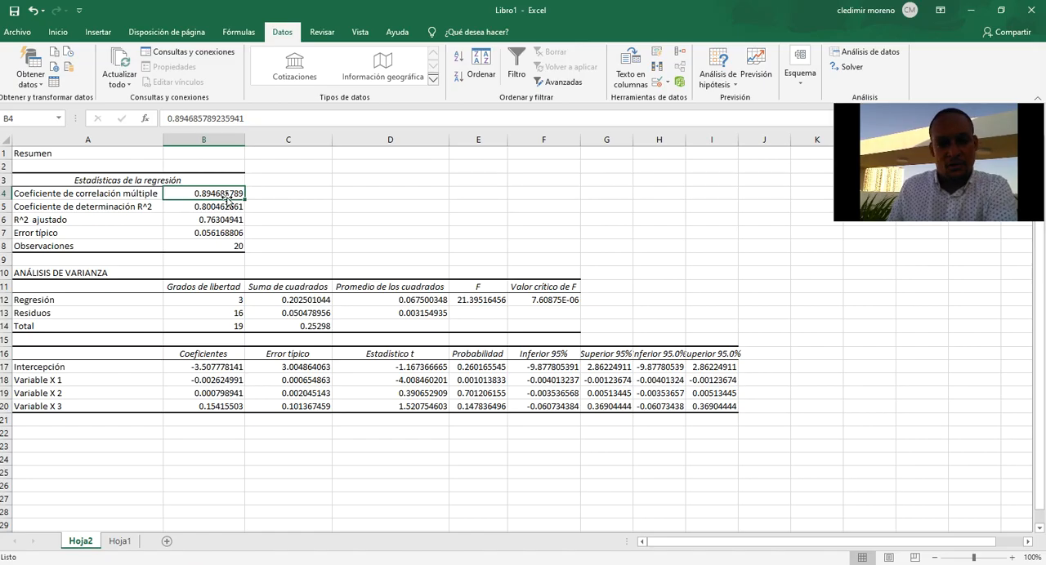
click(117, 207)
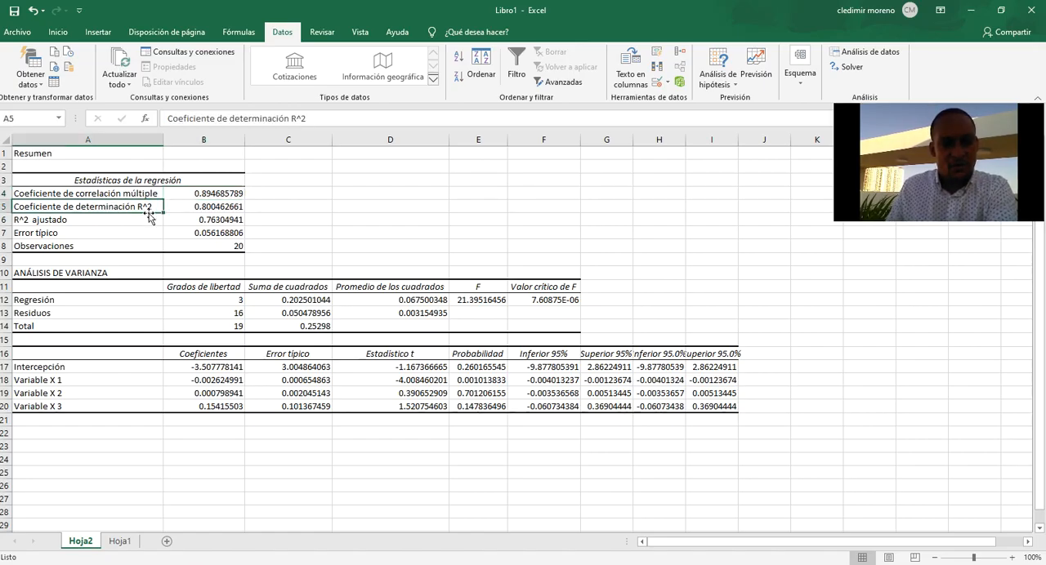
click(229, 207)
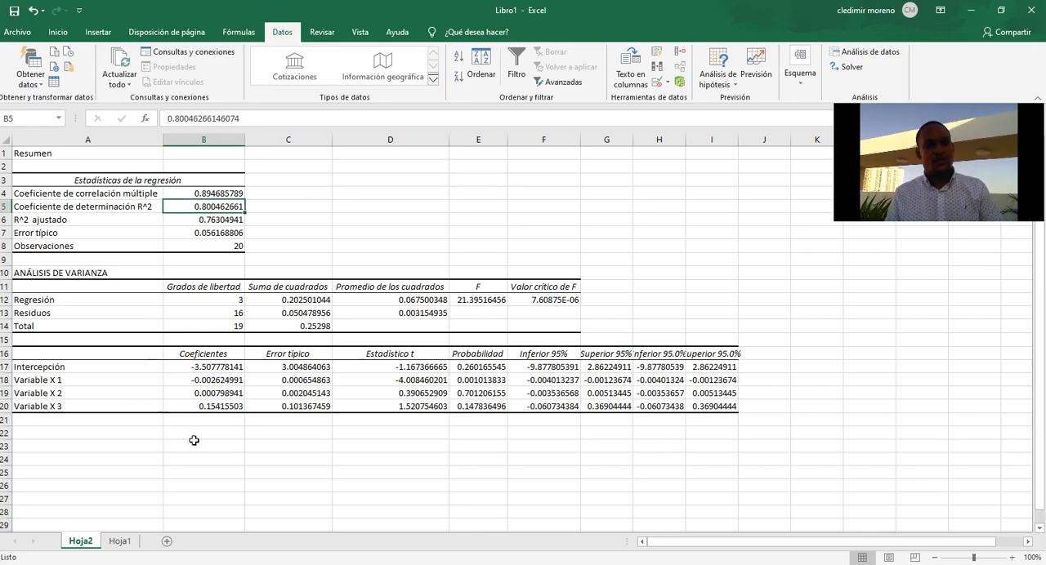
Link the Intercepción cell H14 on Hoja1 to the intercept coefficient in Hoja2 cell B17.
click(122, 543)
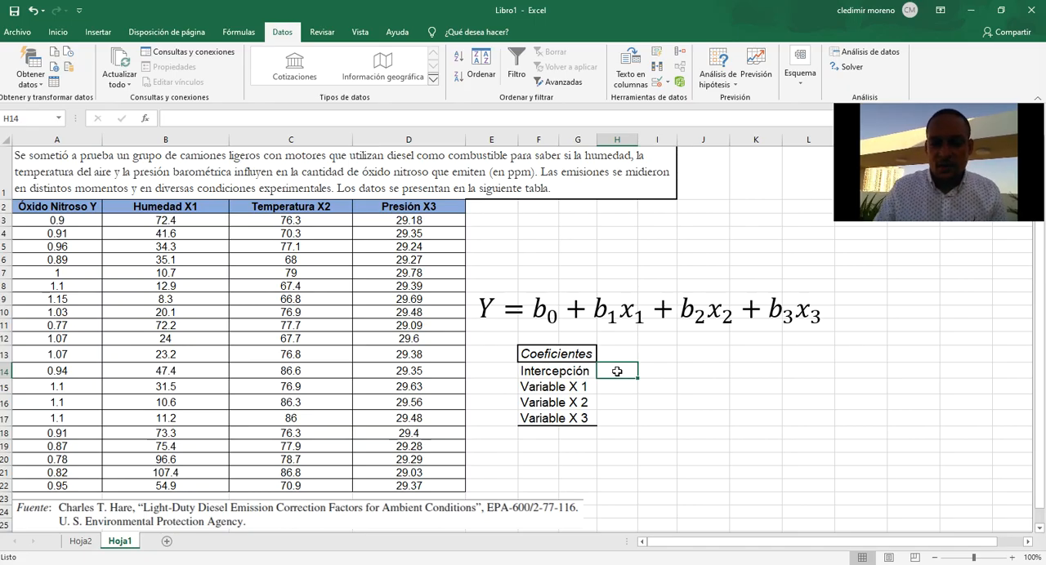
text(=)
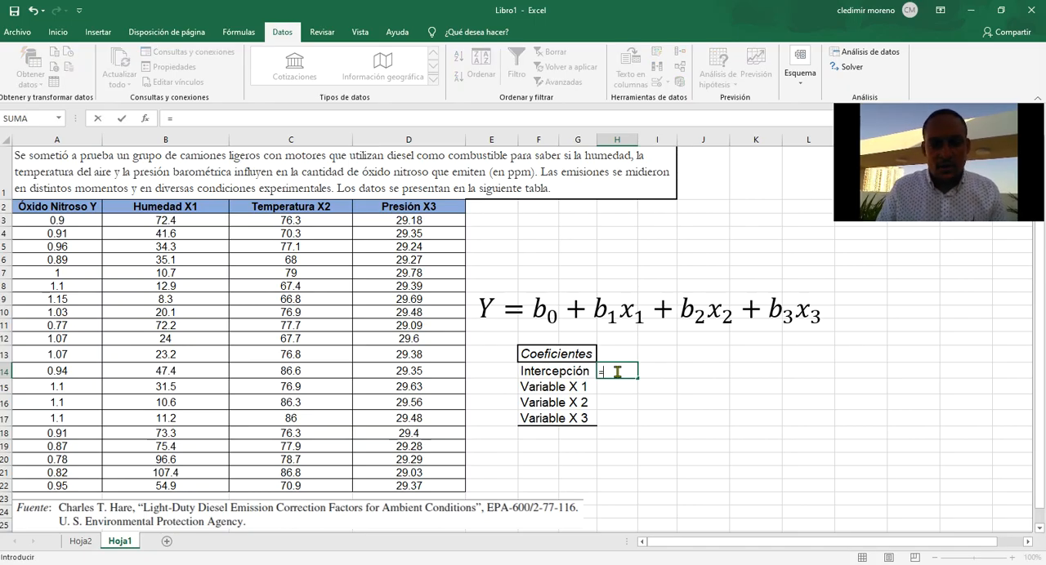
click(85, 541)
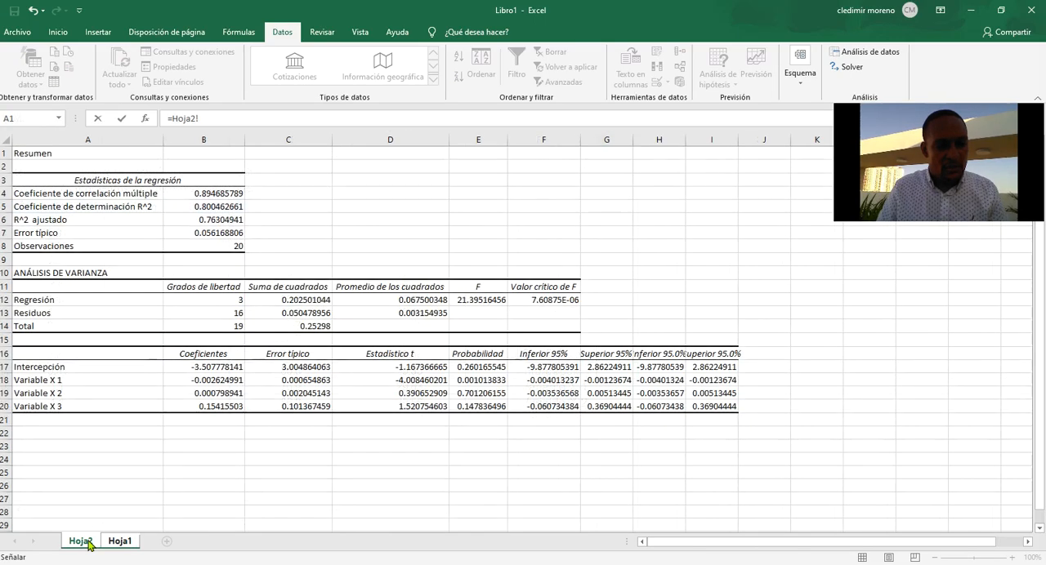
click(221, 365)
key(Return)
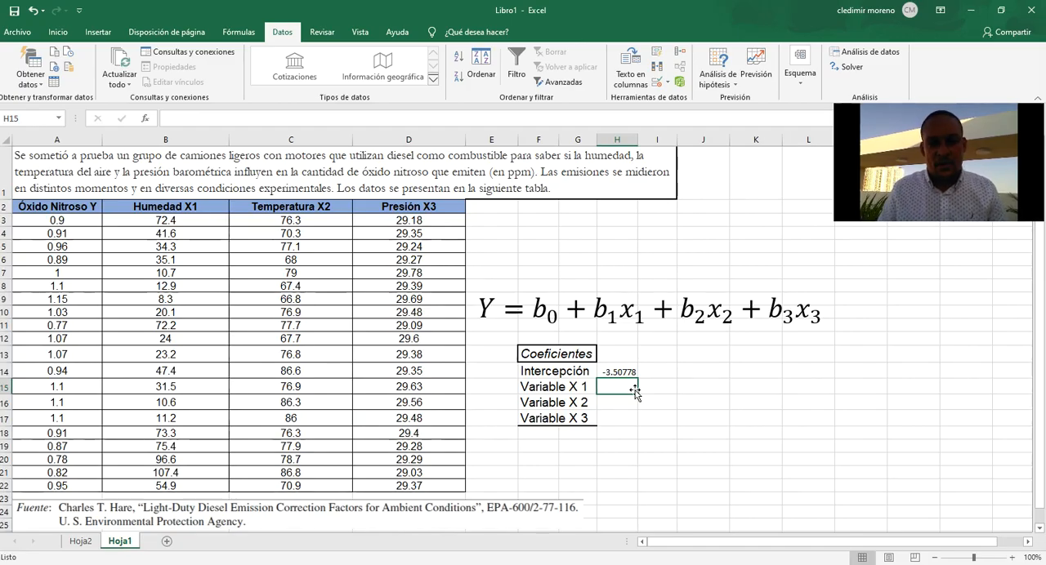
Link the Variable X 1 cell H15 on Hoja1 to its coefficient with =Hoja2!B18.
text(=)
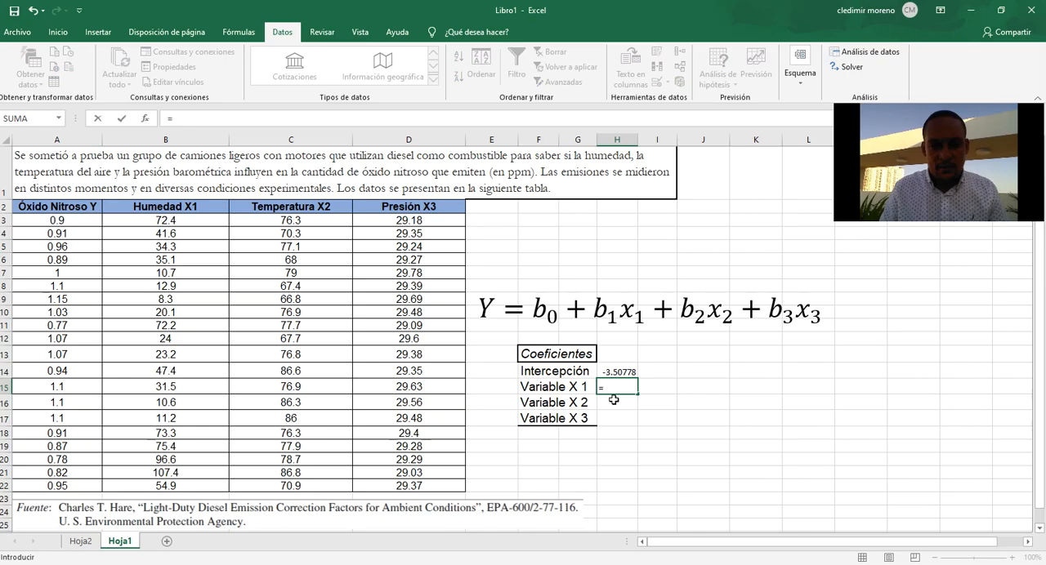
click(80, 540)
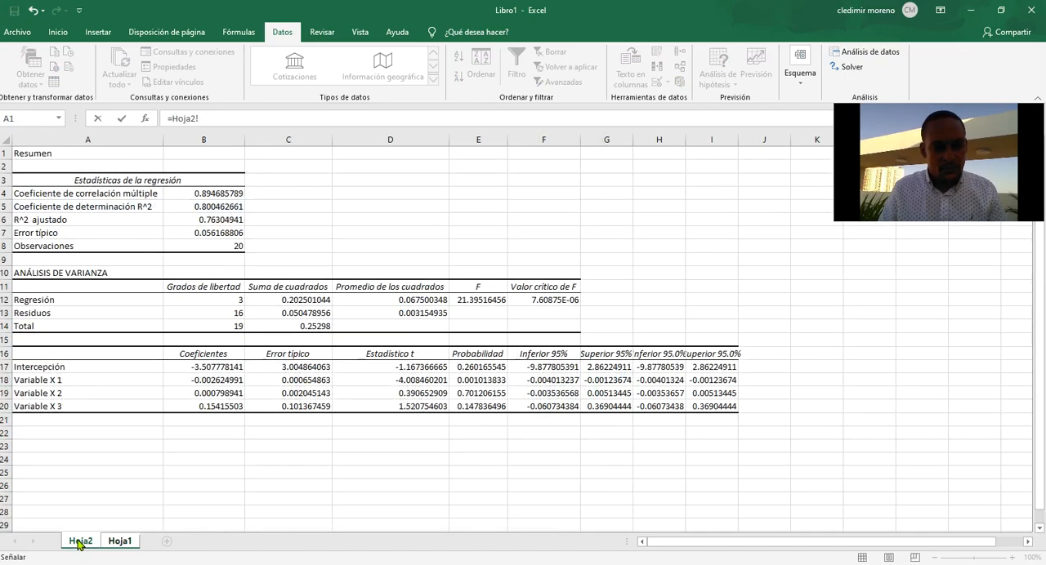
click(226, 380)
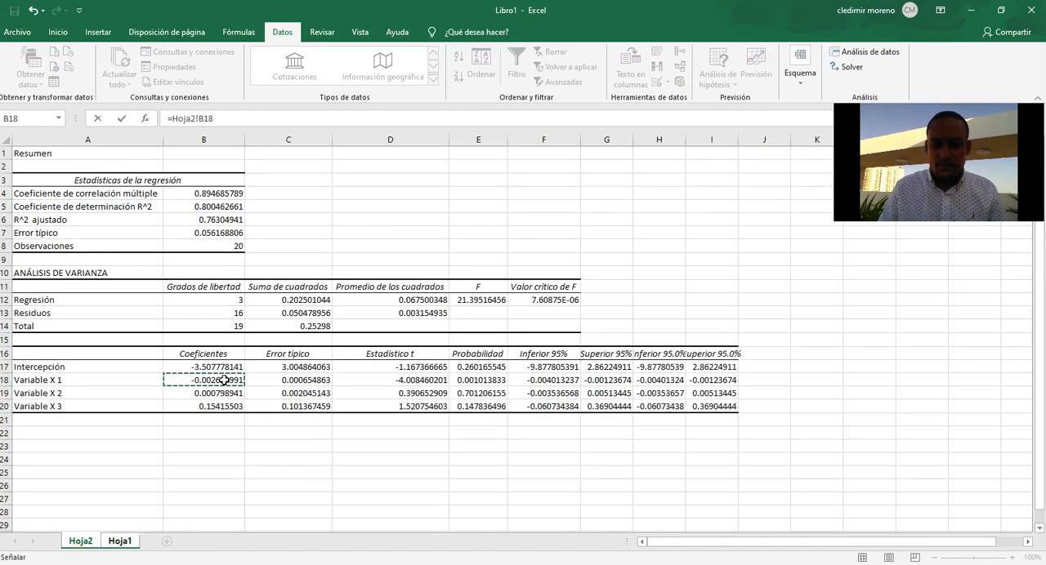
key(Return)
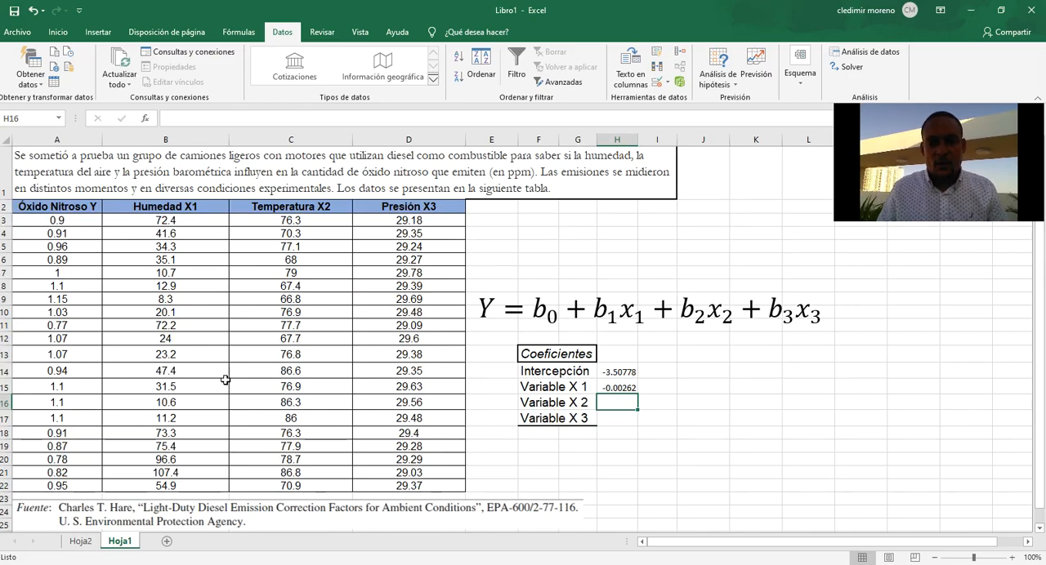
Link the Variable X 2 cell H16 on Hoja1 to its coefficient in Hoja2 cell B19.
text(=)
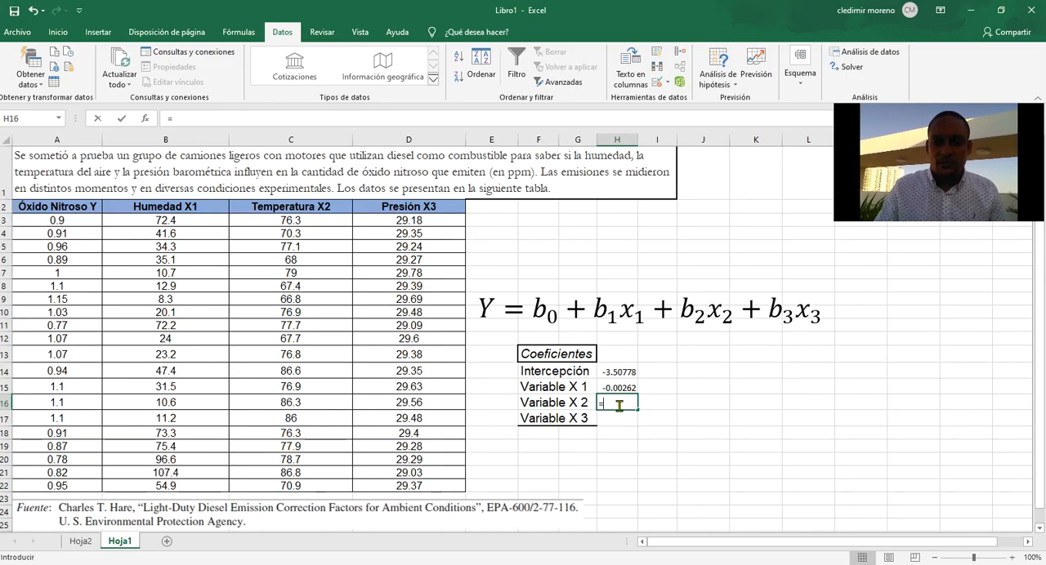
click(82, 542)
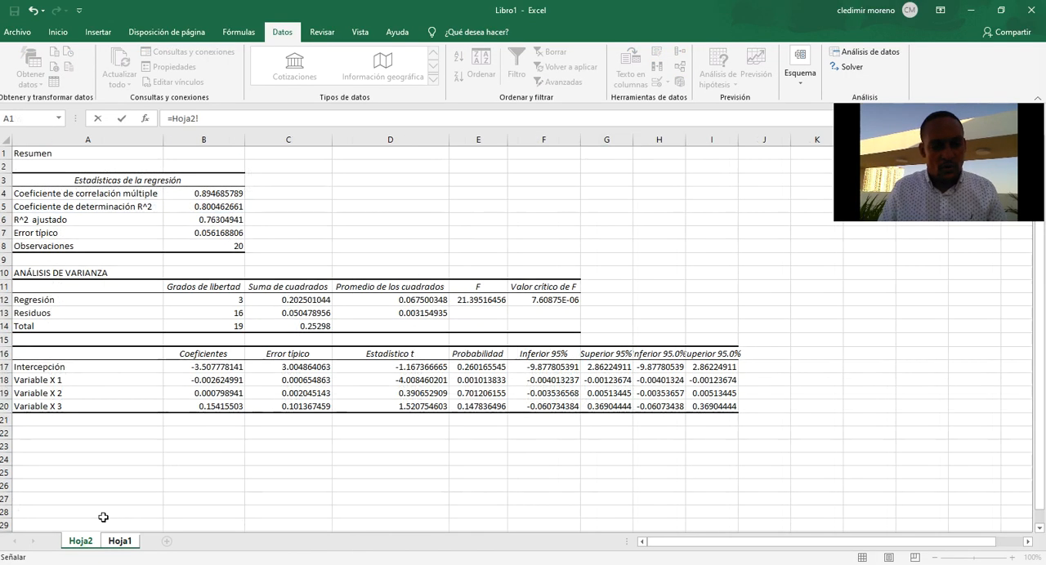
click(222, 393)
key(Return)
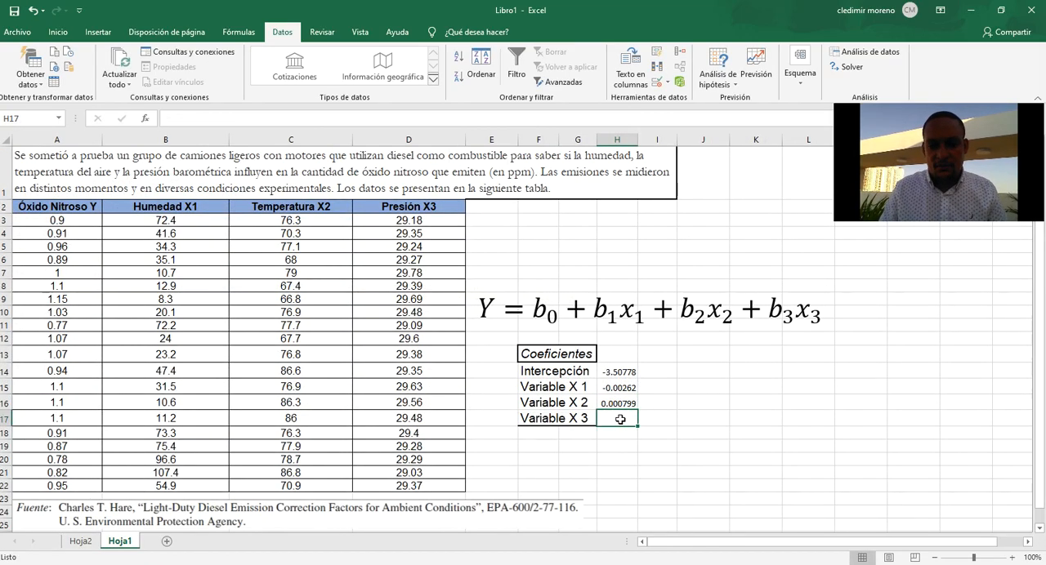
Link the Variable X 3 cell H17 on Hoja1 to its coefficient in Hoja2 cell B20.
text(=)
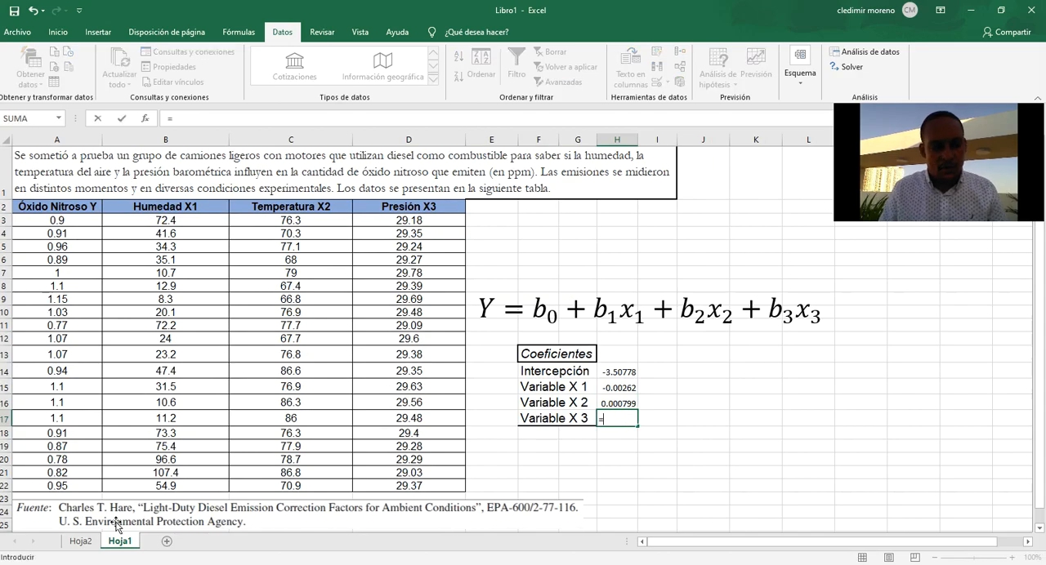
click(81, 541)
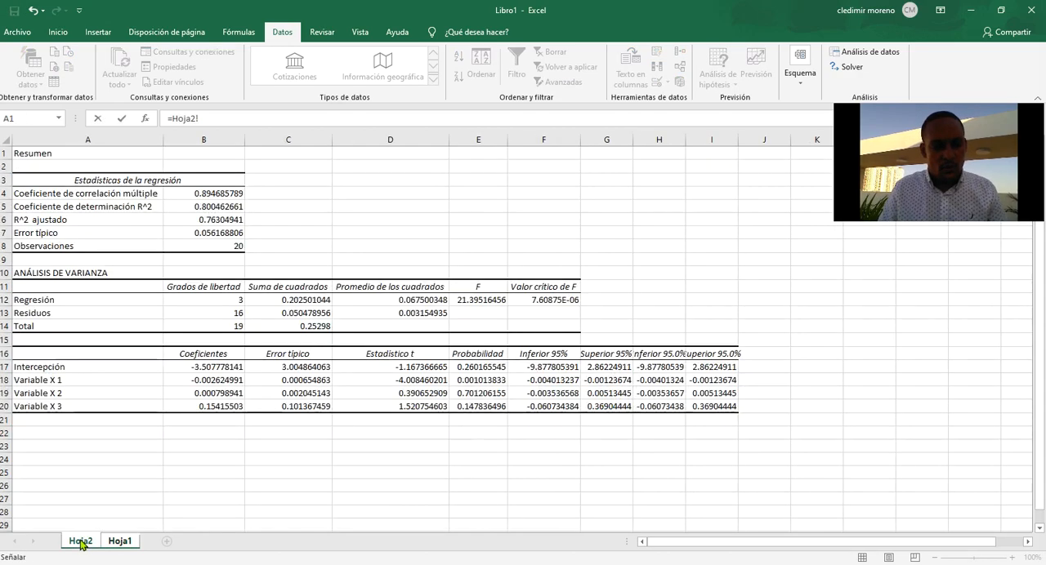
click(226, 408)
key(Return)
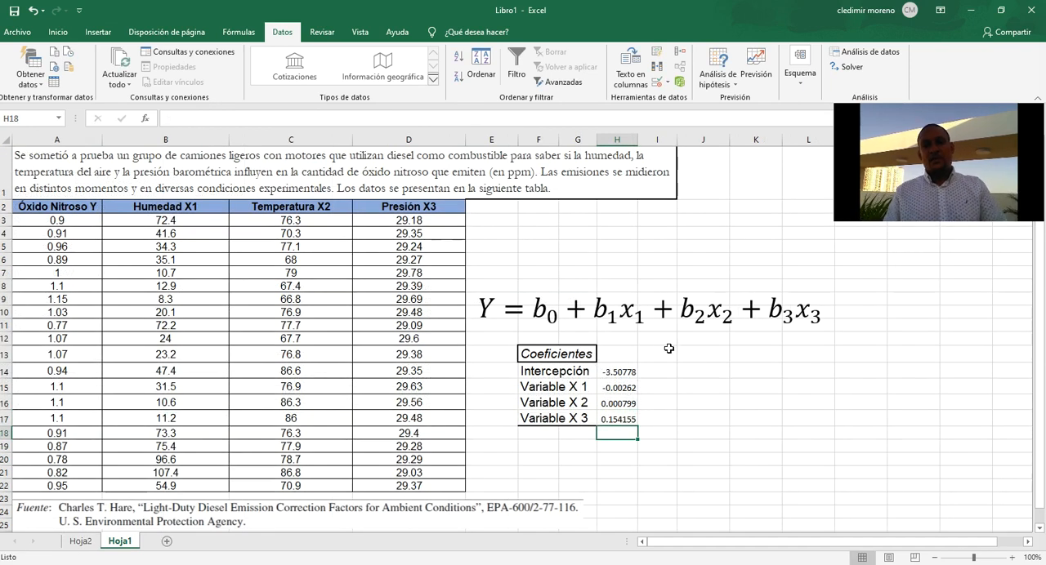
Replace the b₀ term in the regression equation with the intercept value −3.50778.
click(552, 315)
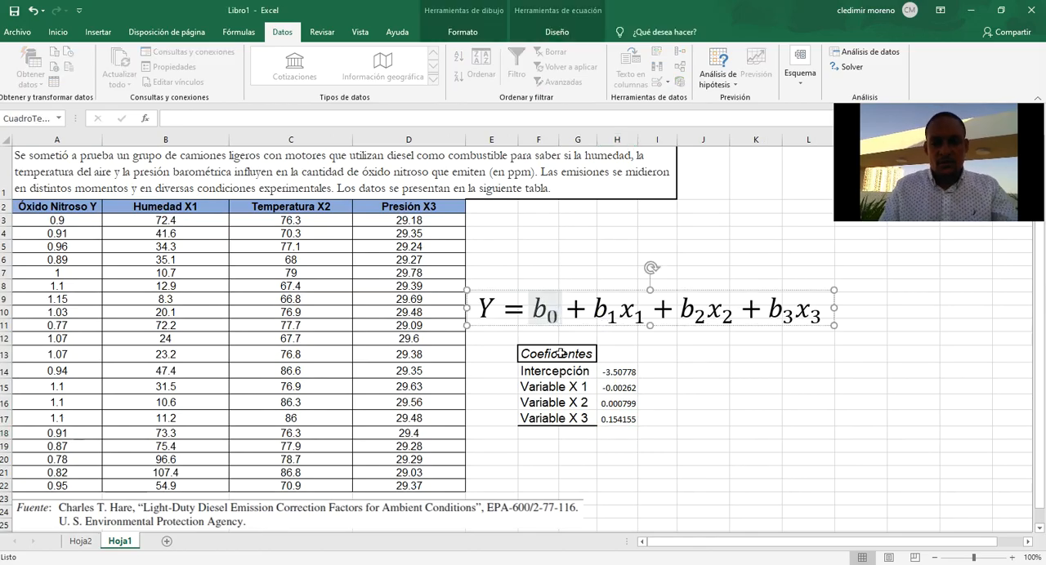
key(BackSpace)
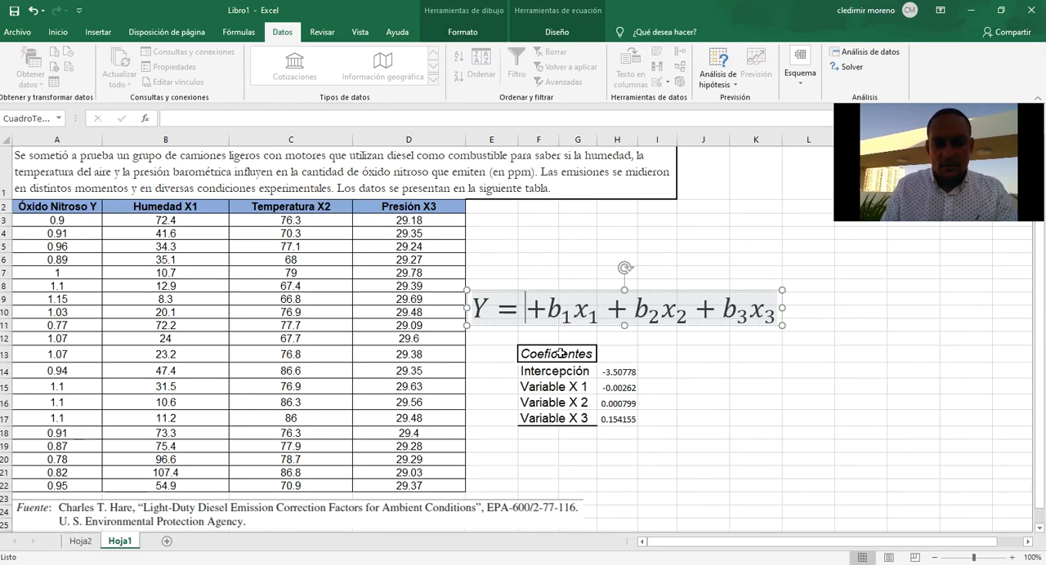
text(-)
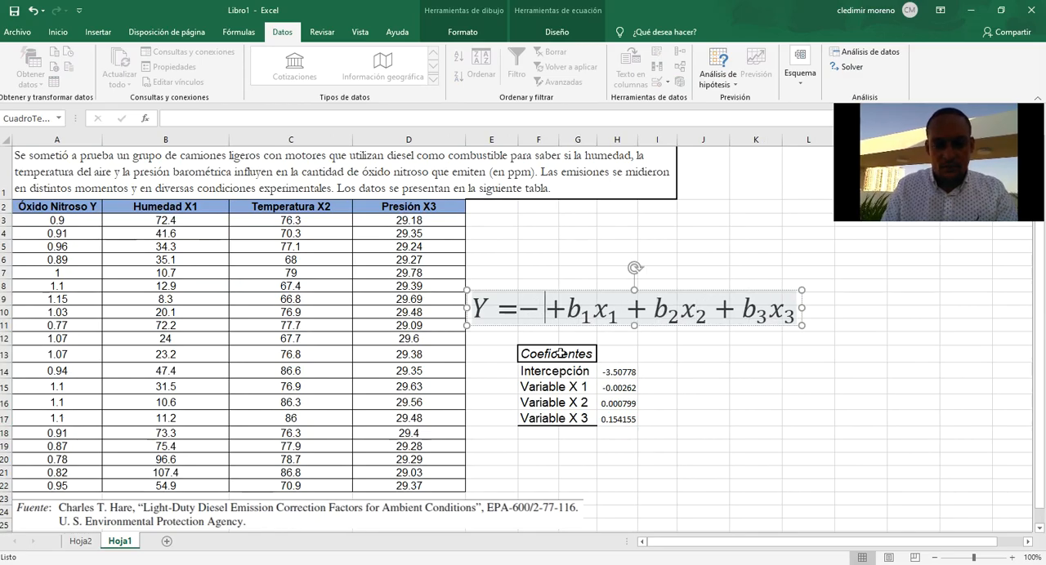
text(3.5)
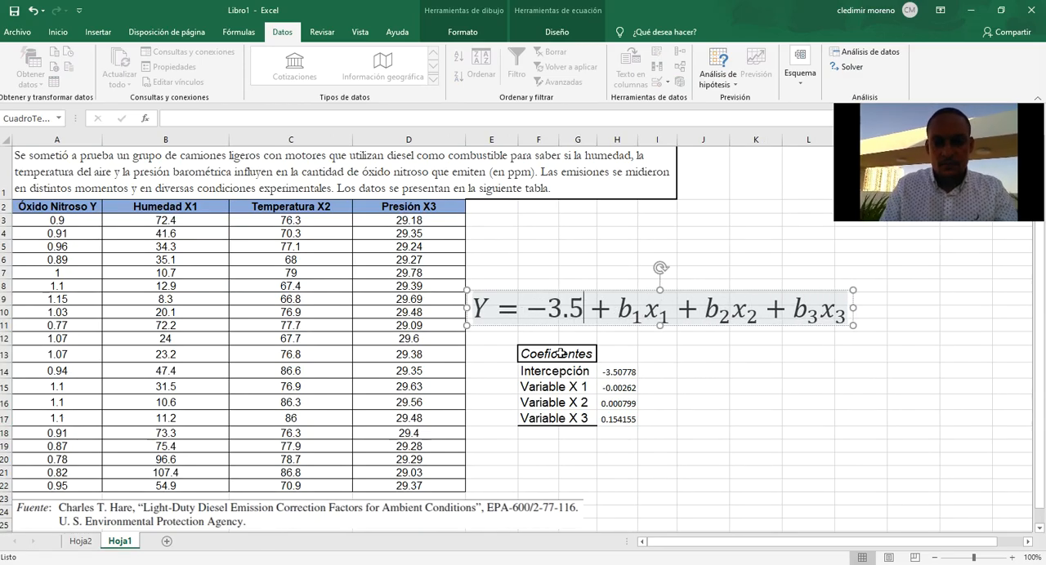
text(07)
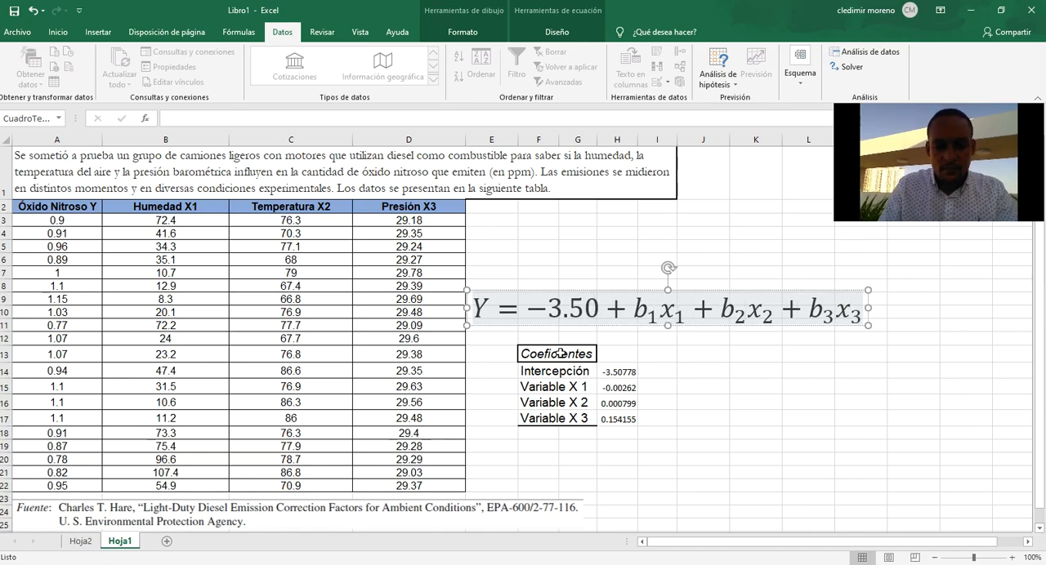
text(79)
key(BackSpace)
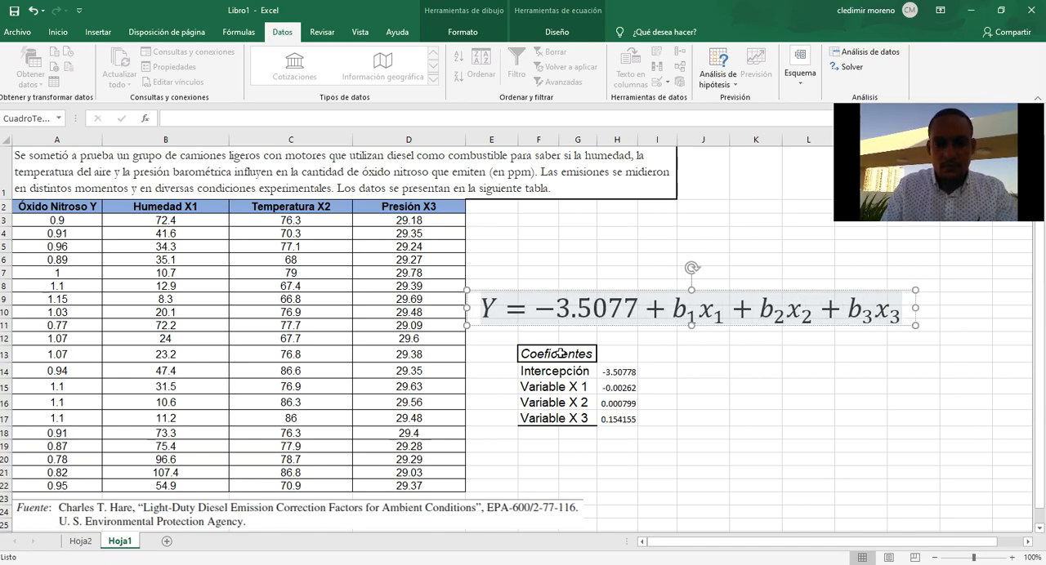
text(8)
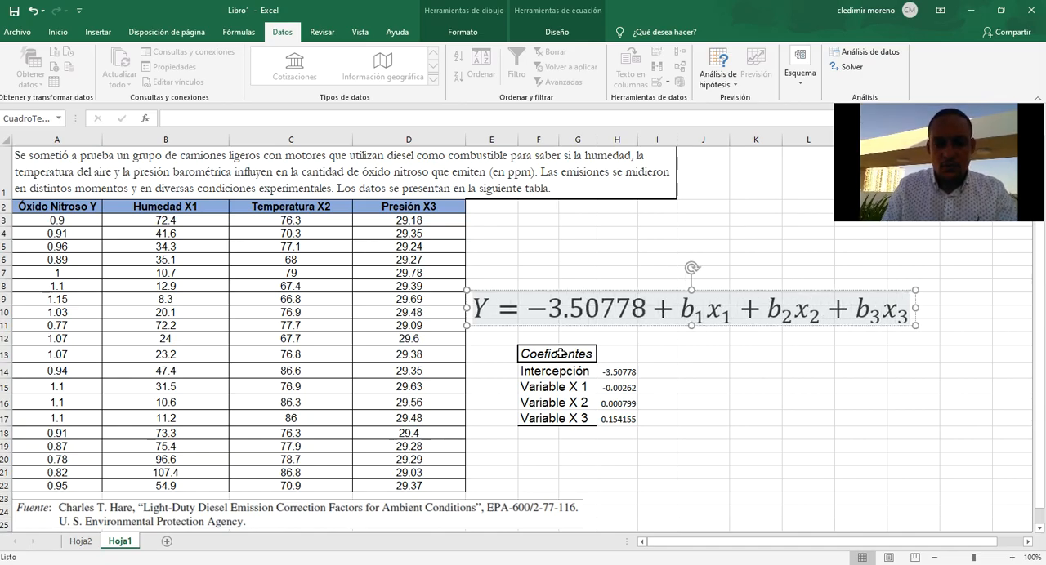
Replace the plus sign and b₁ before x₁ in the equation with −0.00262.
click(704, 313)
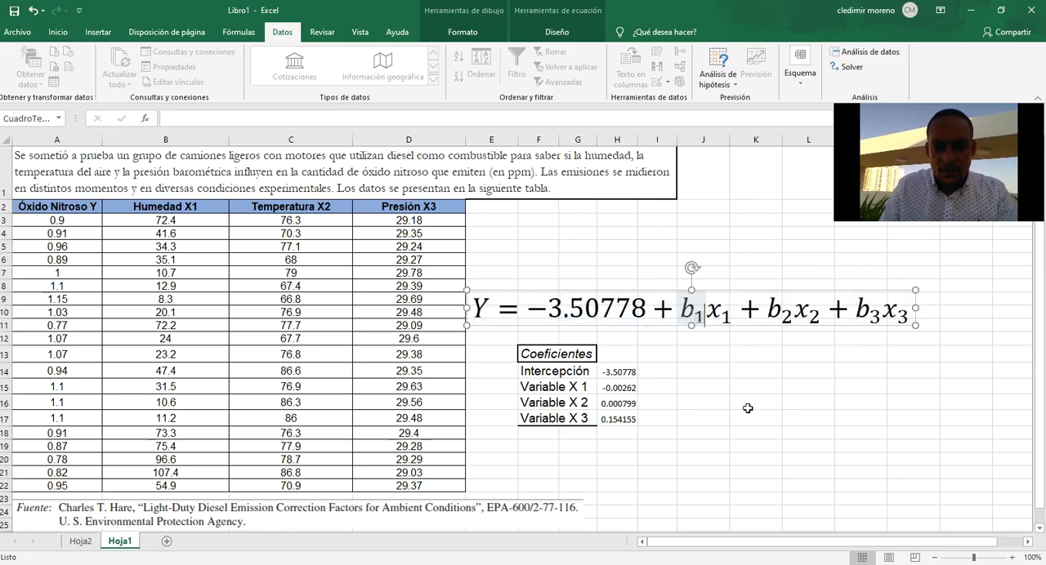
key(BackSpace)
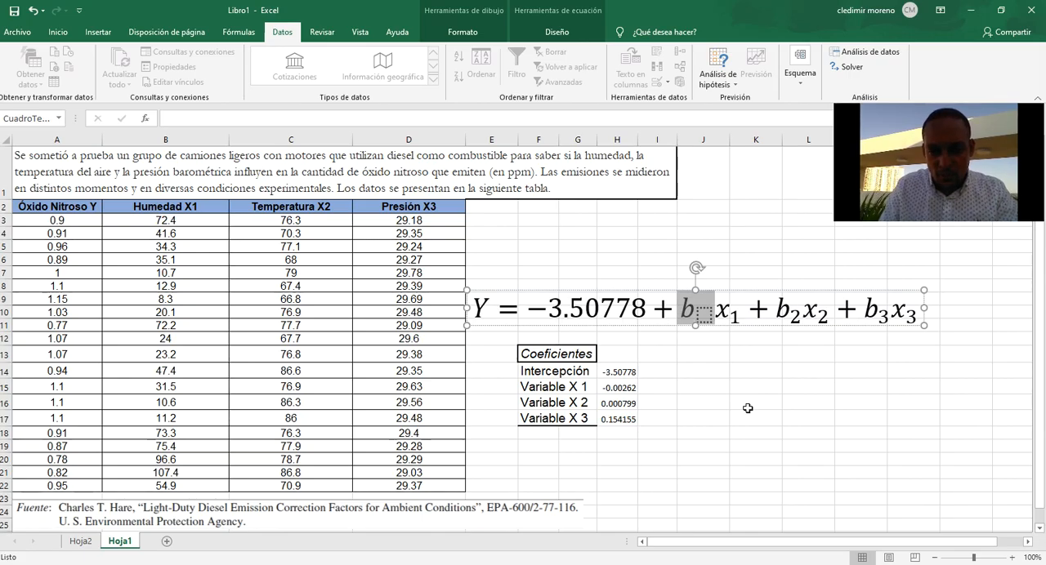
key(BackSpace)
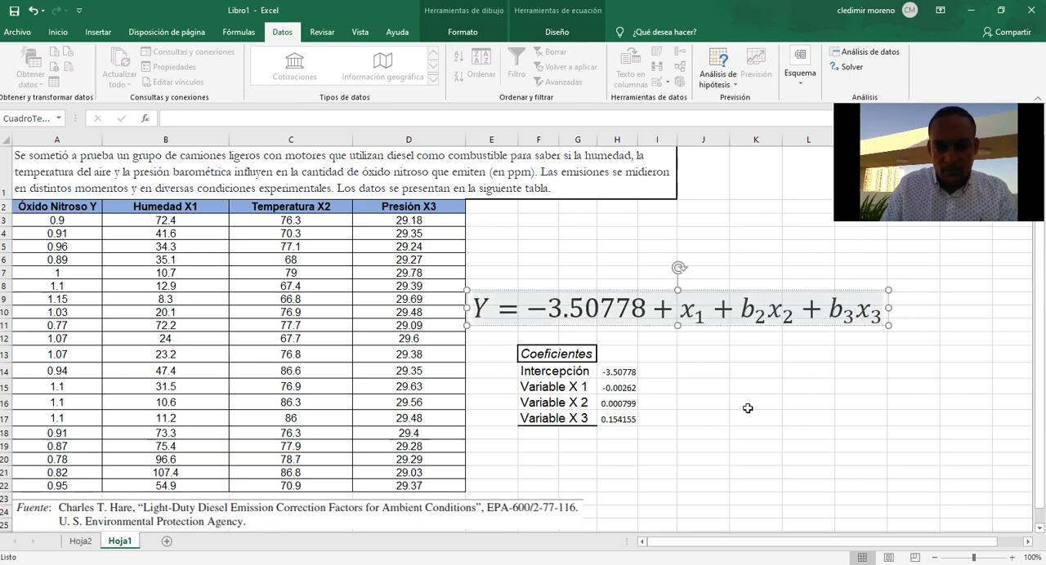
key(BackSpace)
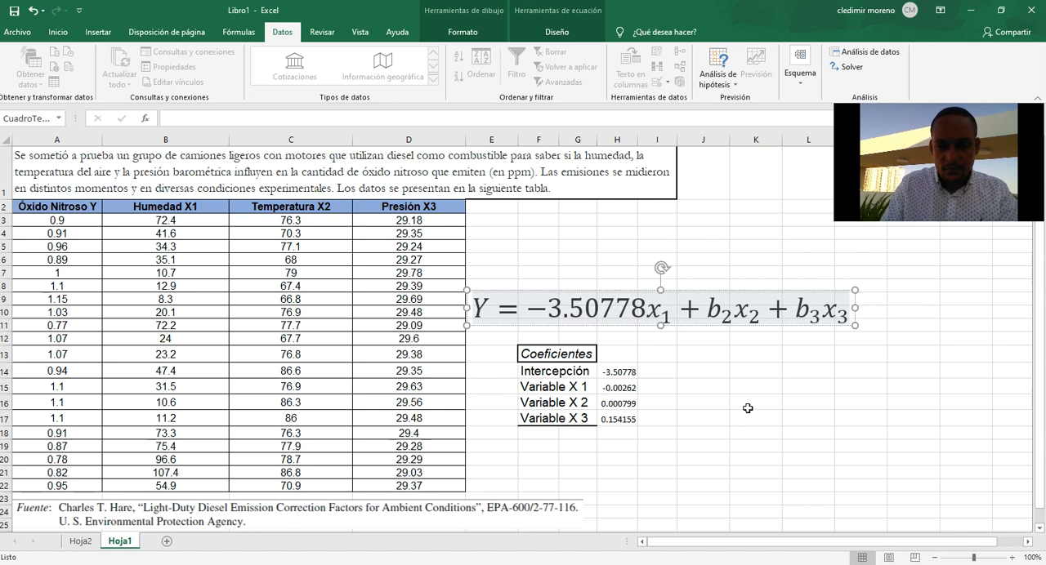
text(-0.)
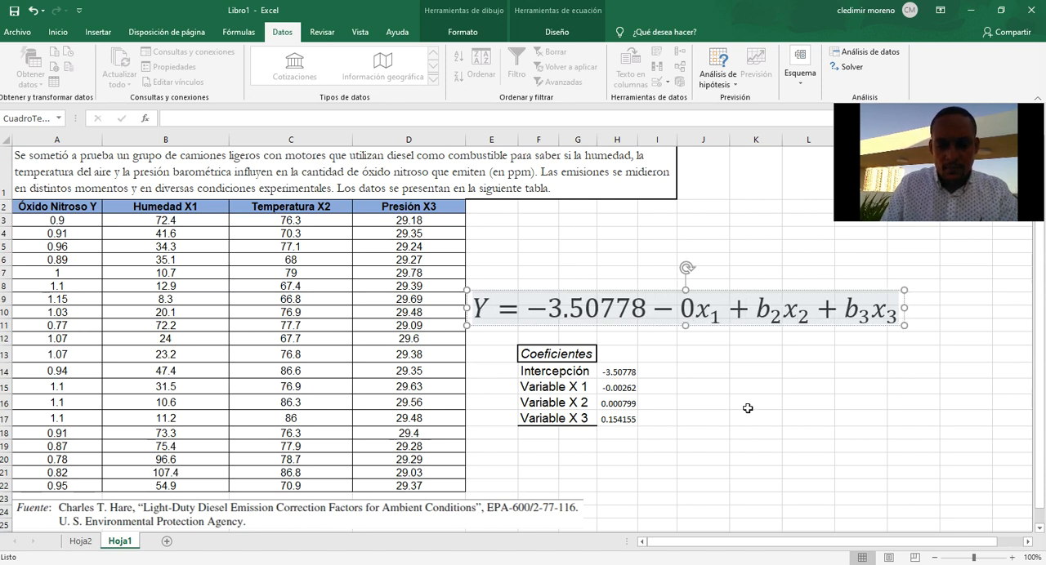
text(00262)
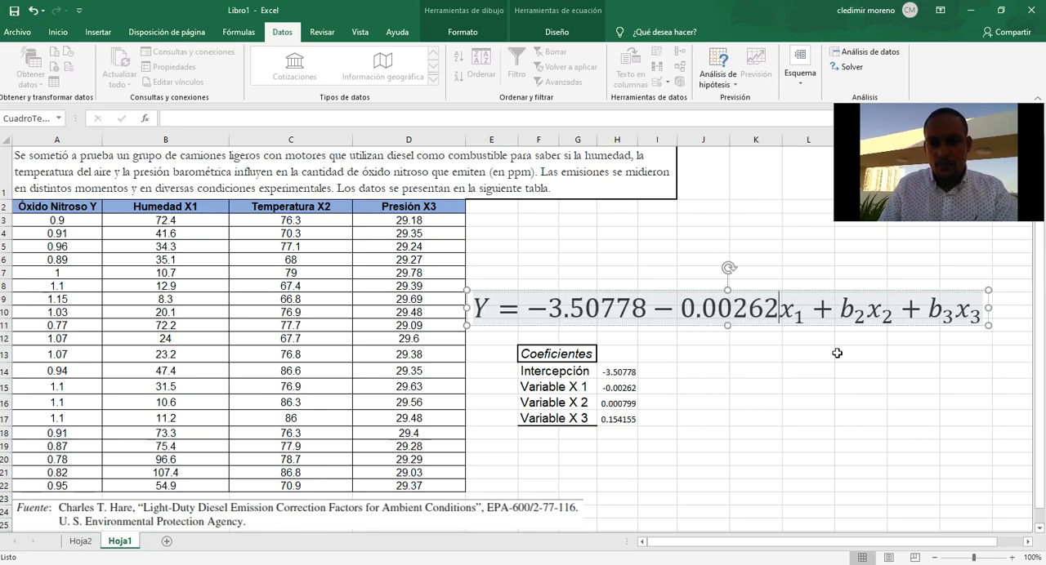
Replace b₂ before x₂ in the equation with 0.000799, keeping the plus sign.
double_click(861, 315)
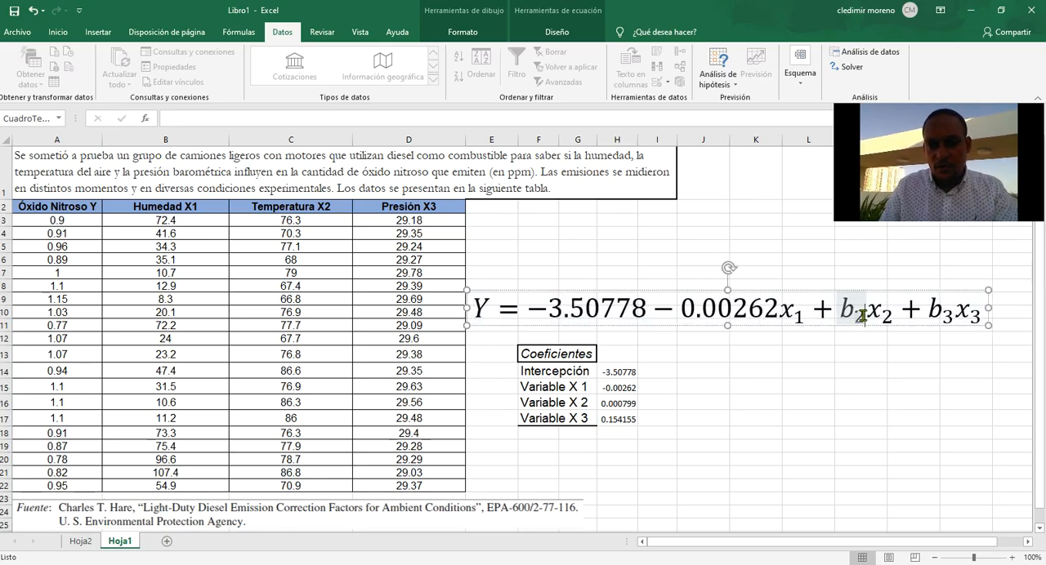
key(BackSpace)
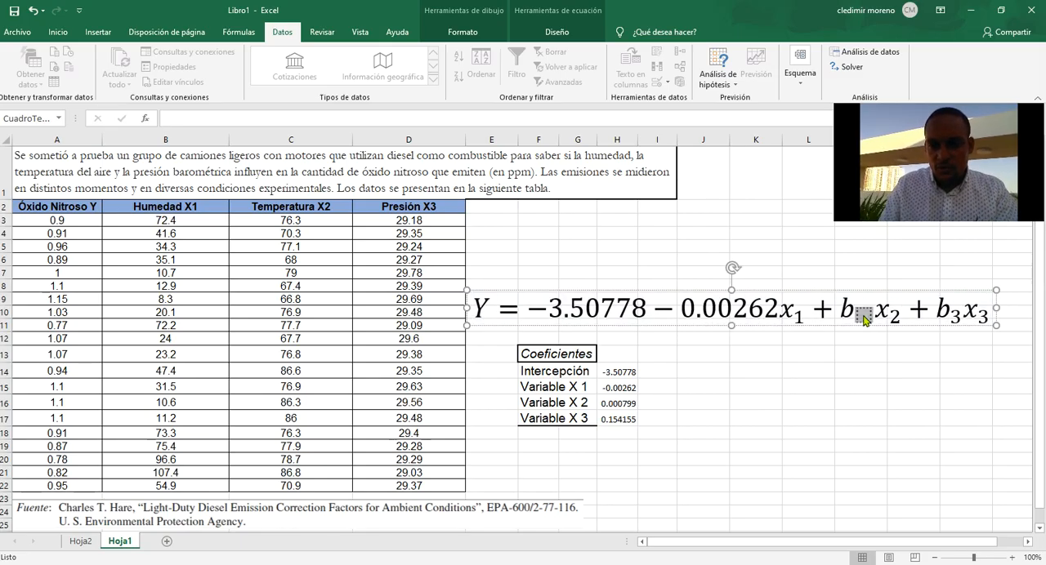
key(BackSpace)
key(BackSpace)
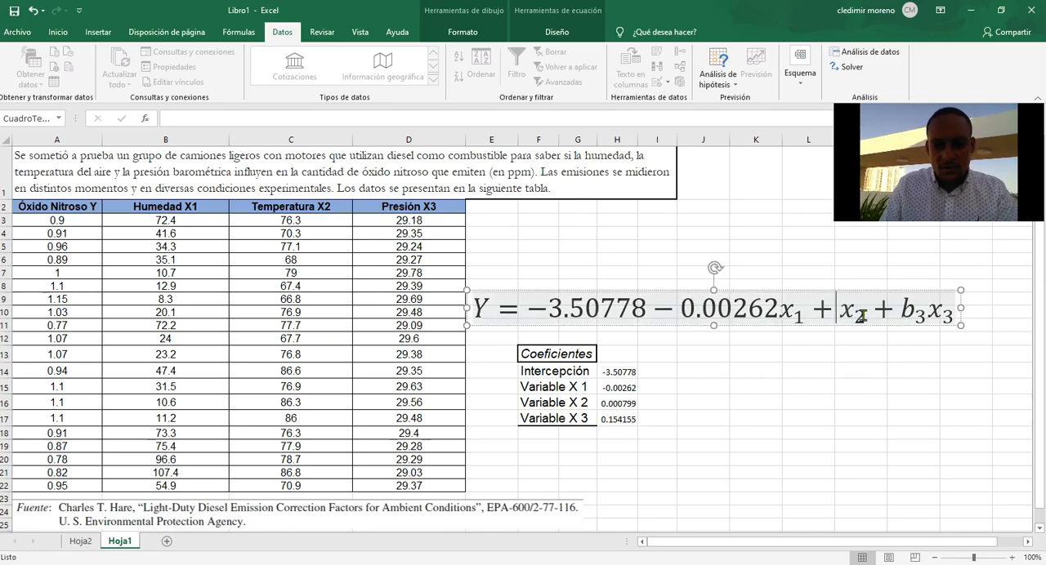
text(0.00)
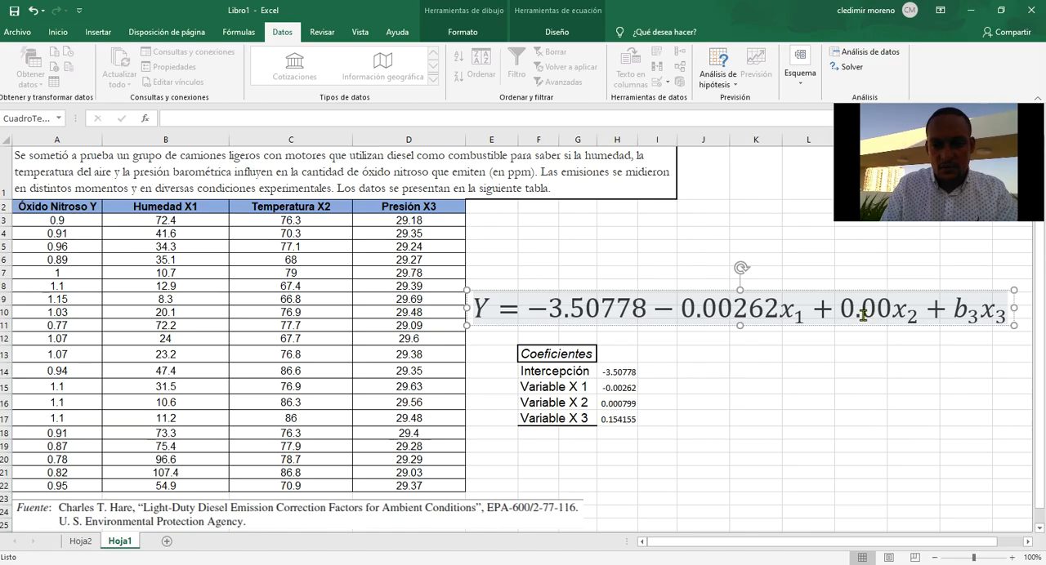
text(0)
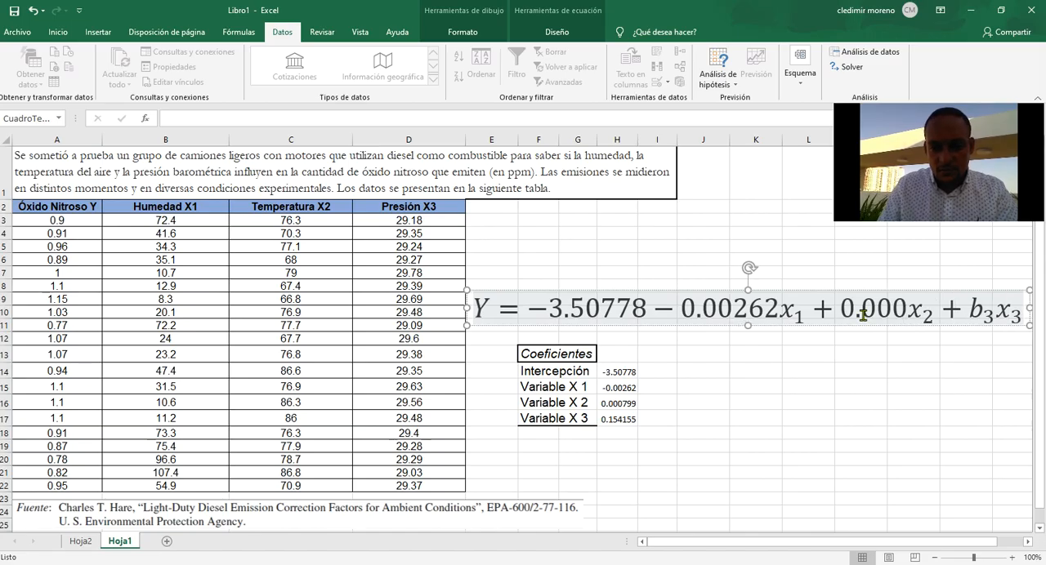
text(7)
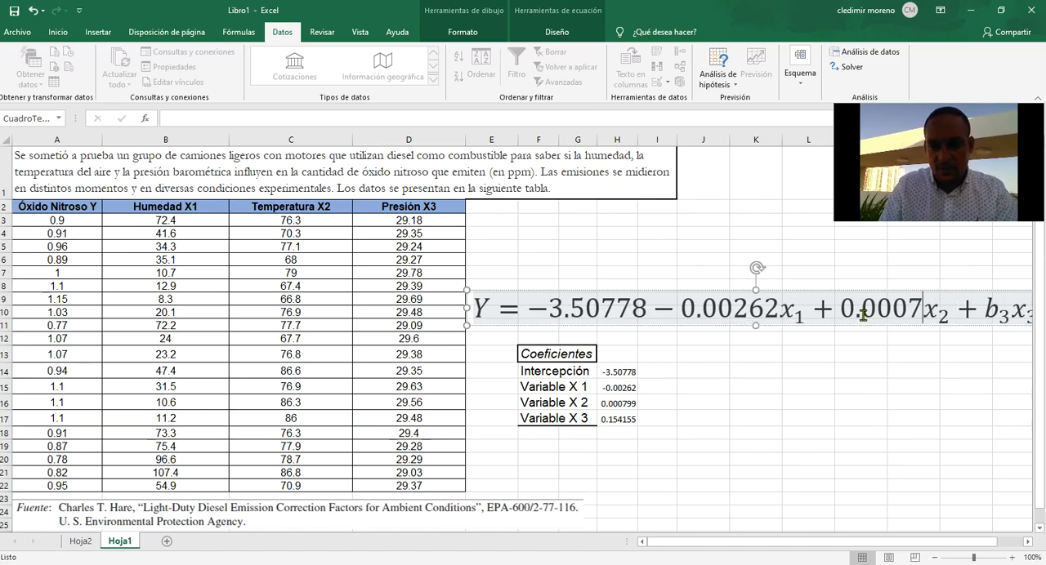
text(99)
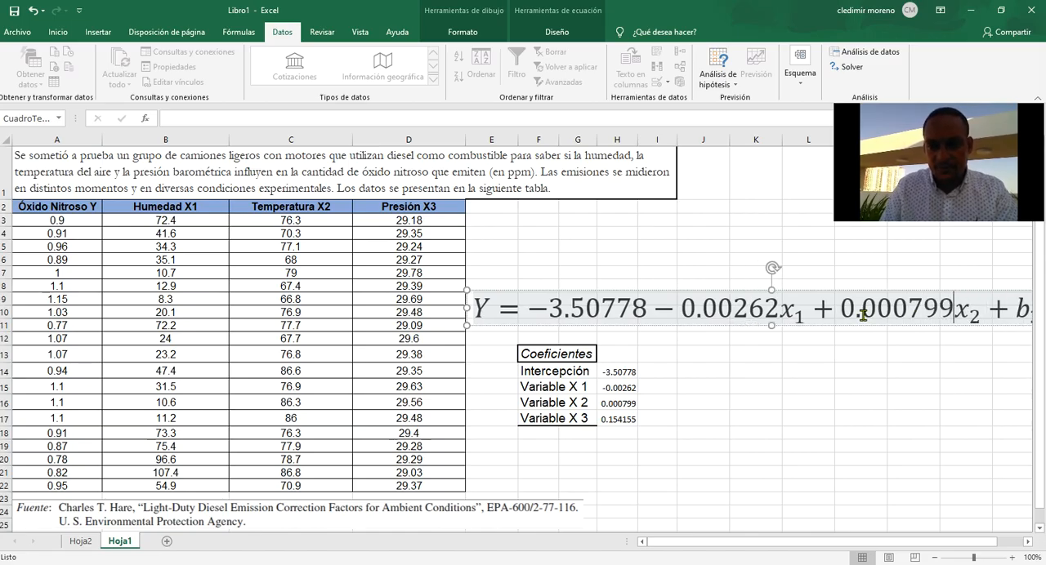
Replace b₃ before x₃ in the equation with 0.154155, keeping the plus sign.
click(1028, 541)
click(1028, 541)
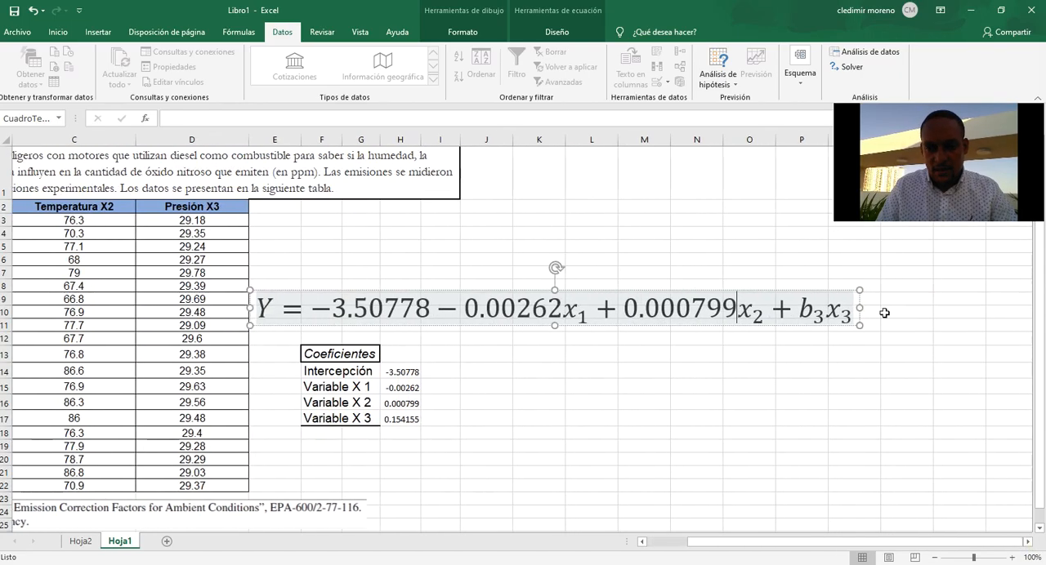
click(823, 312)
key(BackSpace)
key(BackSpace)
key(BackSpace)
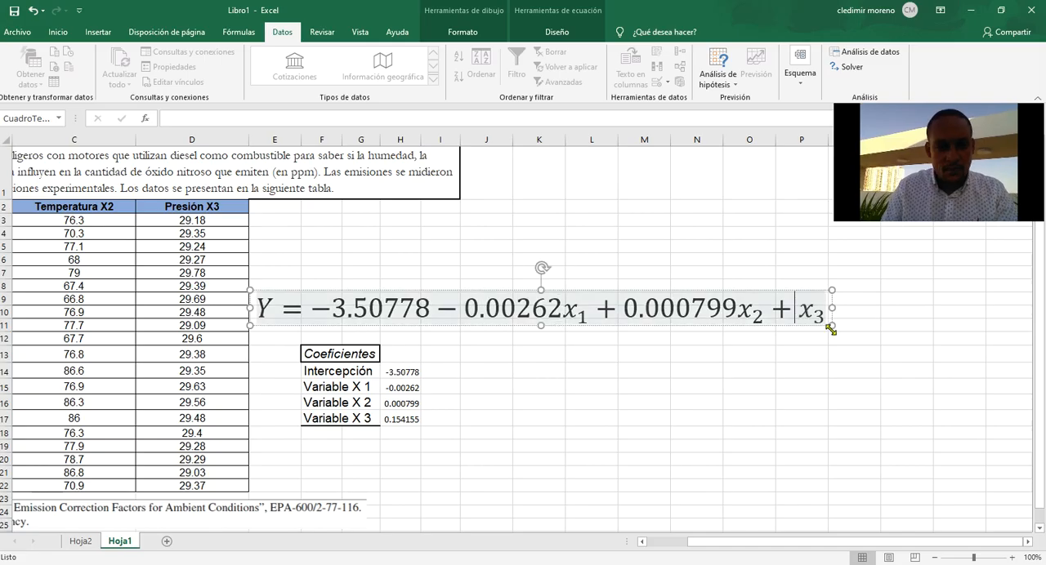
text(0.1)
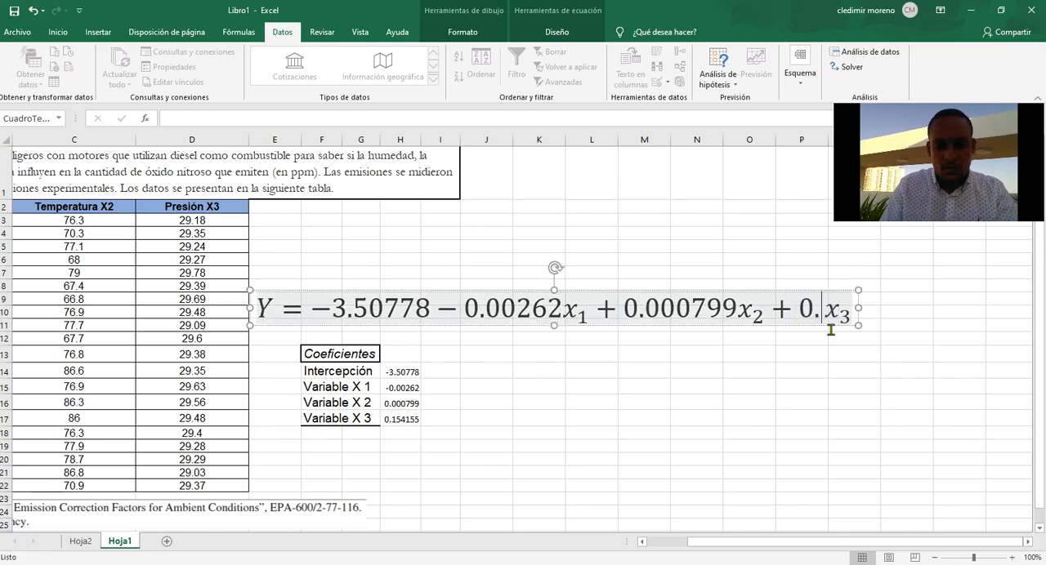
text(5)
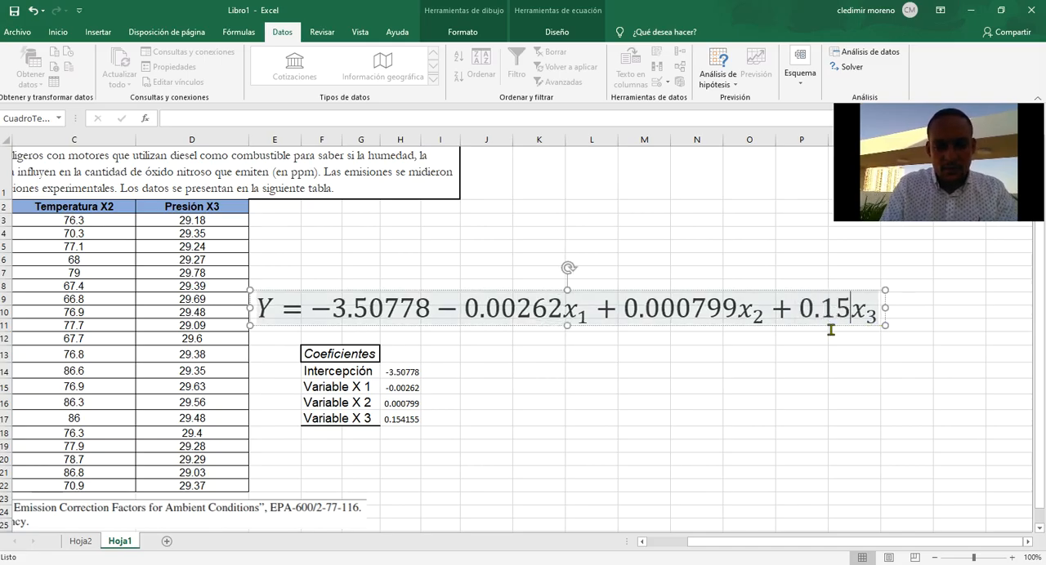
text(4155)
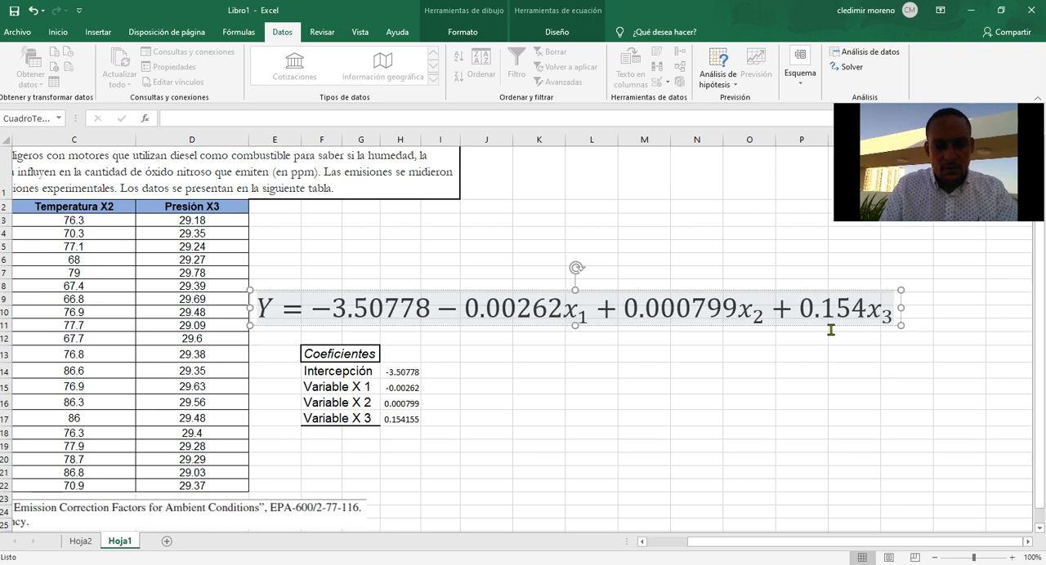
click(628, 372)
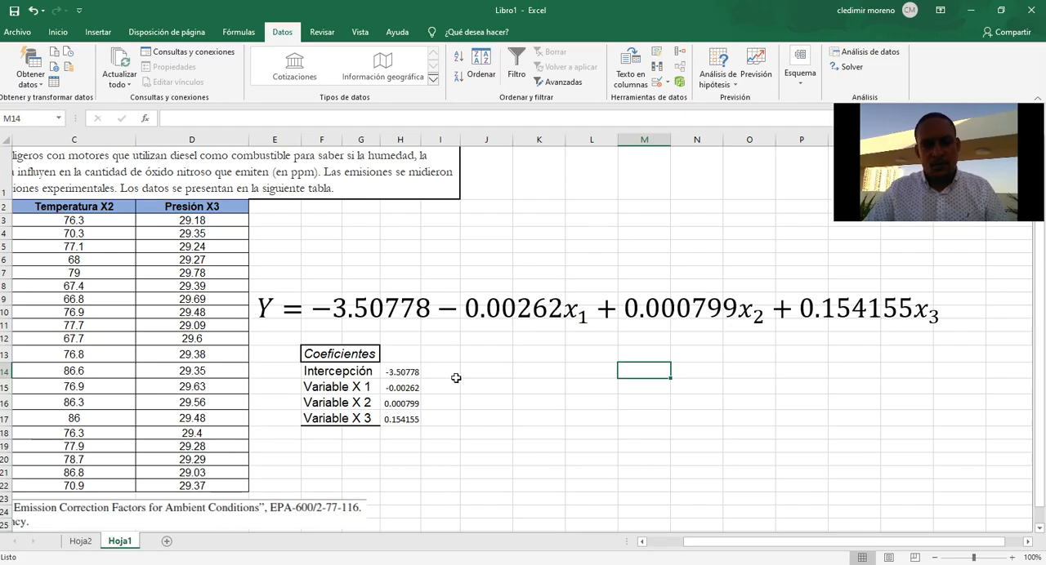
Enter the humidity value 40 in cell J15, in the Variable X 1 row.
click(455, 383)
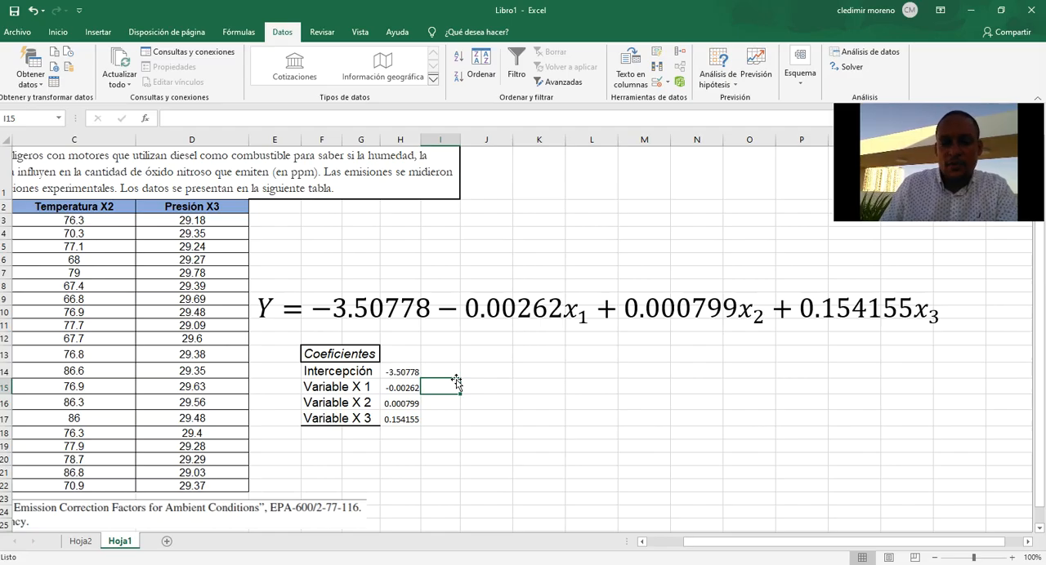
key(Left)
key(Left)
key(Left)
key(Left)
key(Left)
key(Left)
key(Left)
key(Left)
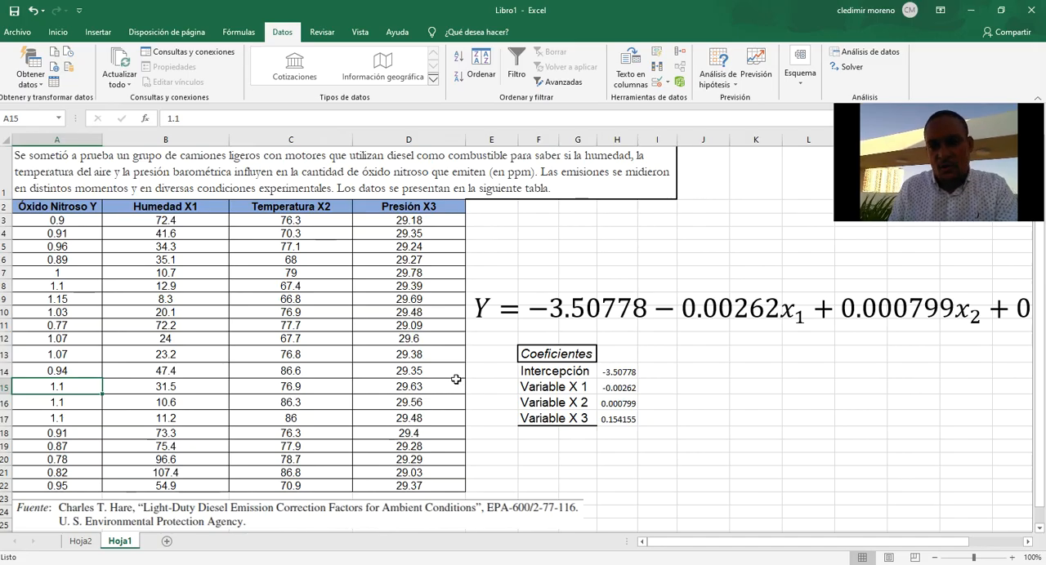
click(699, 336)
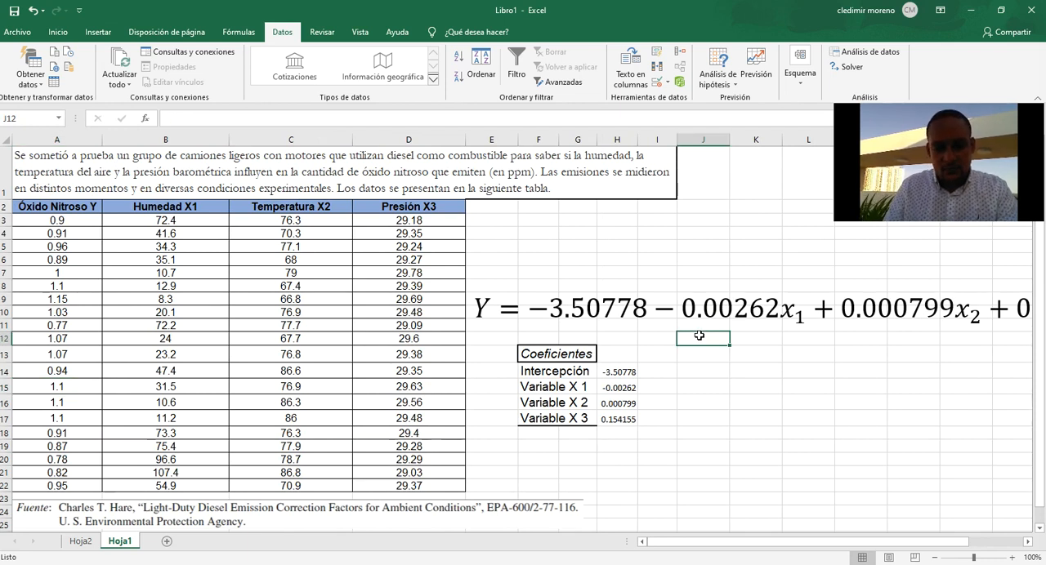
key(Down)
key(Down)
key(Down)
text(40)
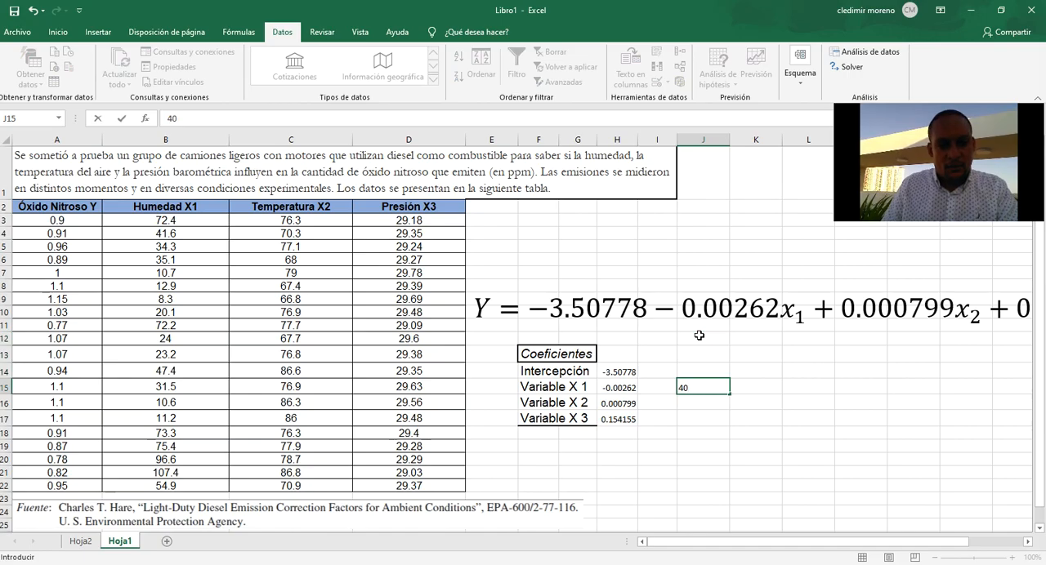
key(Return)
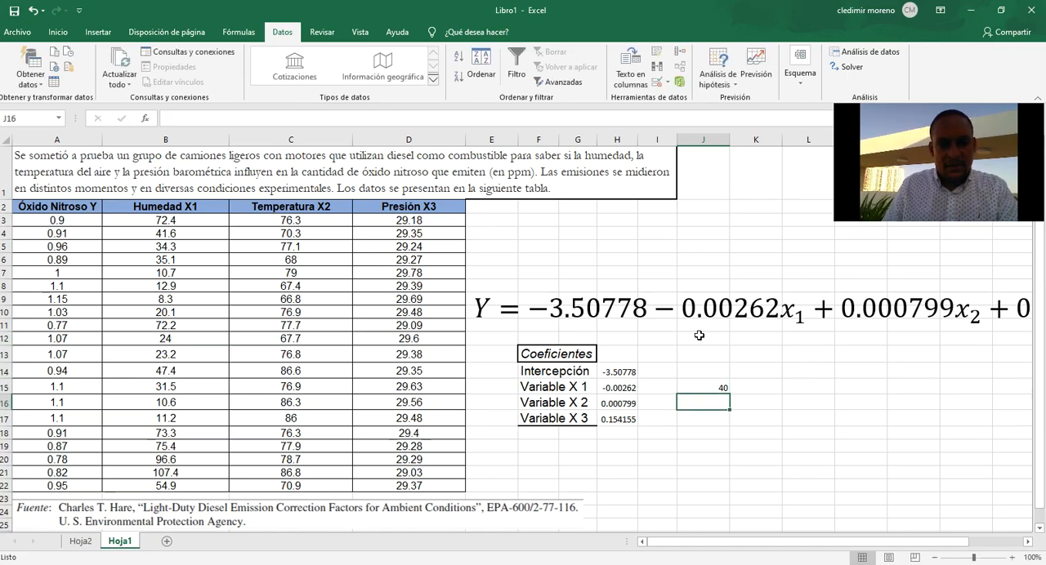
Enter the temperature value 70 in J16 and the pressure value 30 in J17, in the Variable X 2 and X 3 rows.
text(70)
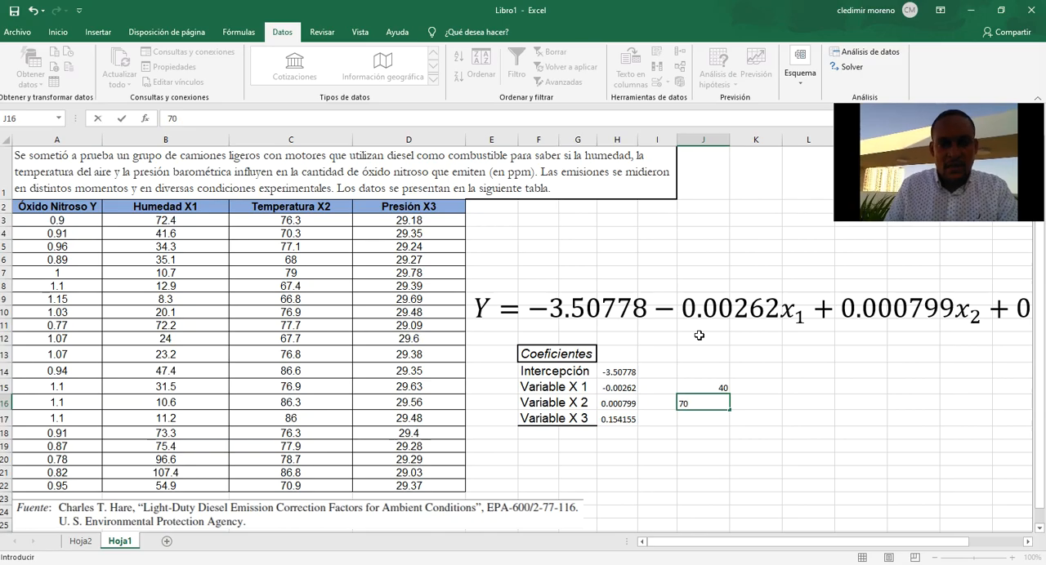
key(Return)
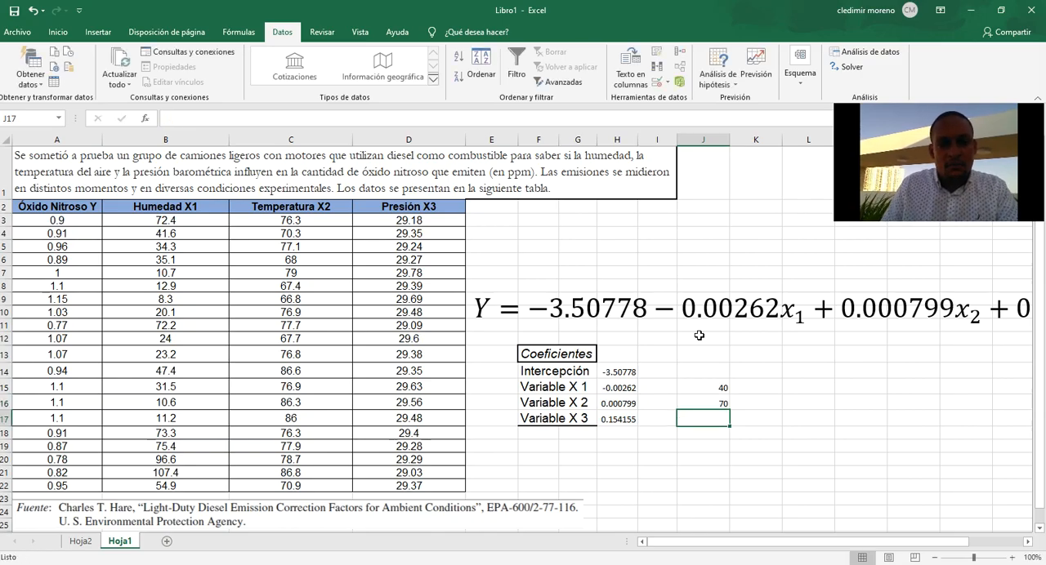
text(30)
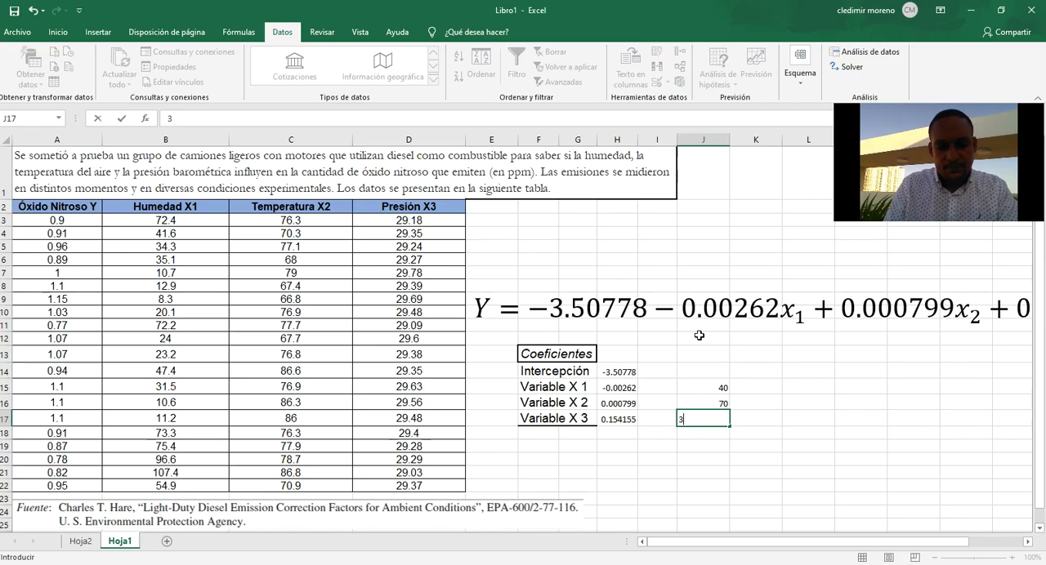
key(Up)
key(Up)
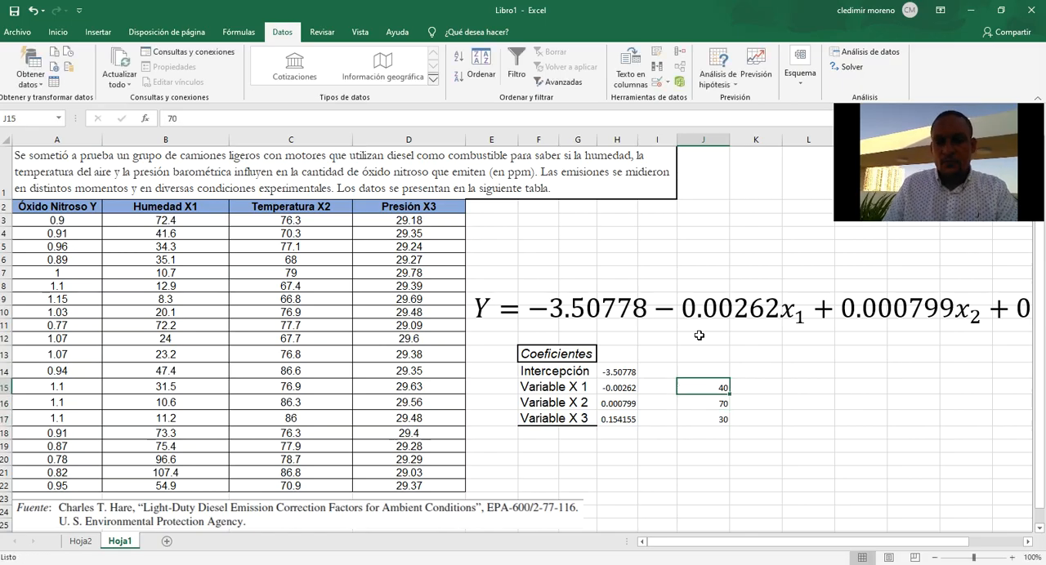
key(Down)
key(Down)
key(Up)
key(Up)
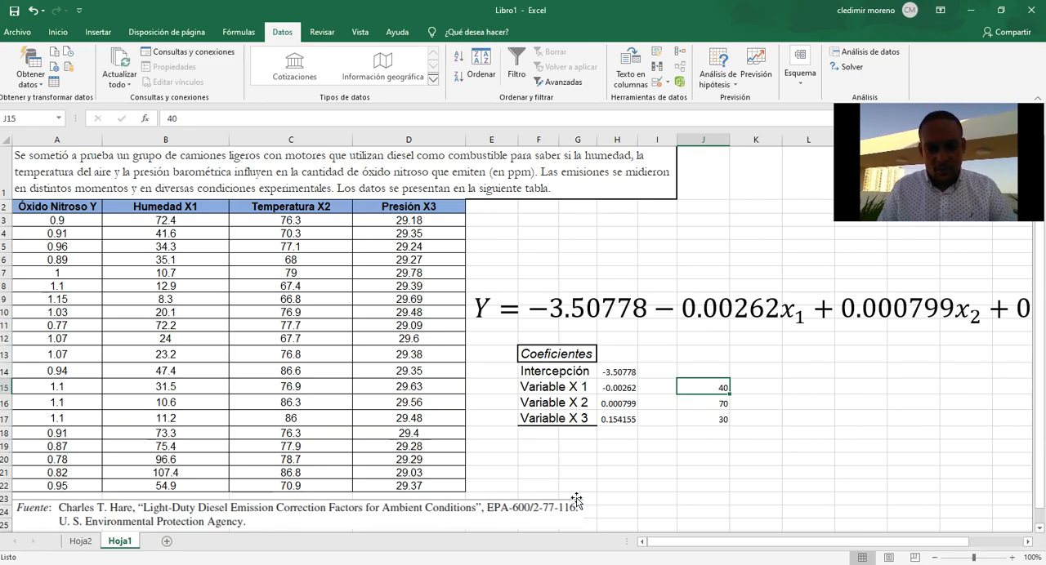
Label cell G20 below the coefficients table as Y.
click(579, 455)
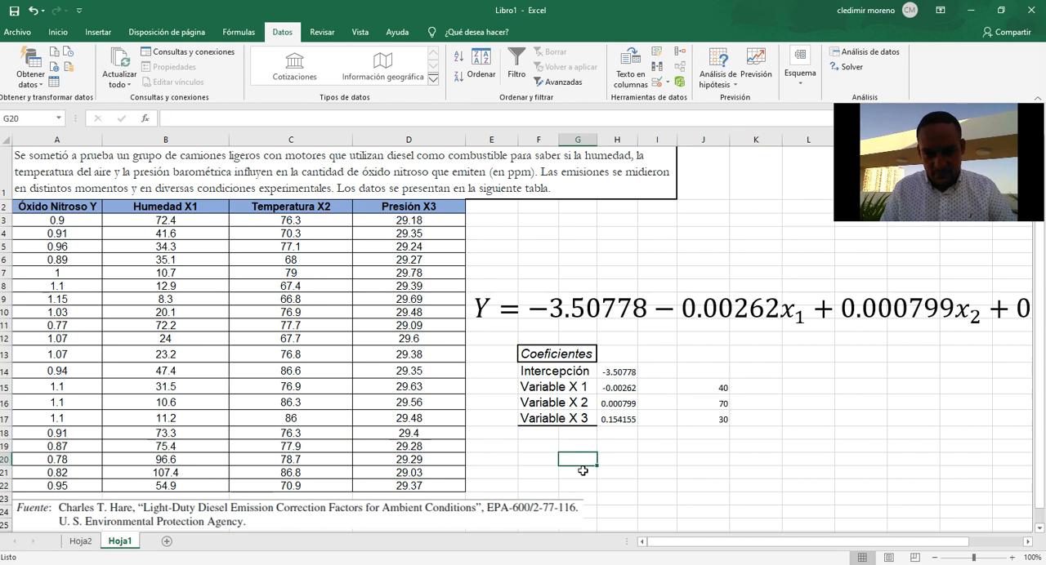
text(Y)
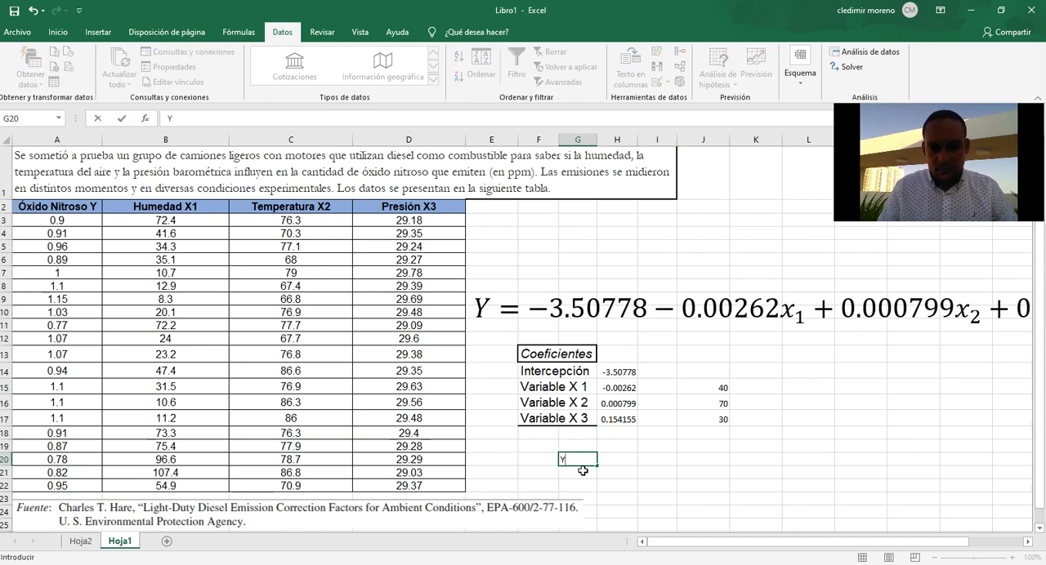
key(Tab)
Start the prediction formula in H20 with the intercept minus the Variable X 1 product, =H14-(H15*J15).
text(=)
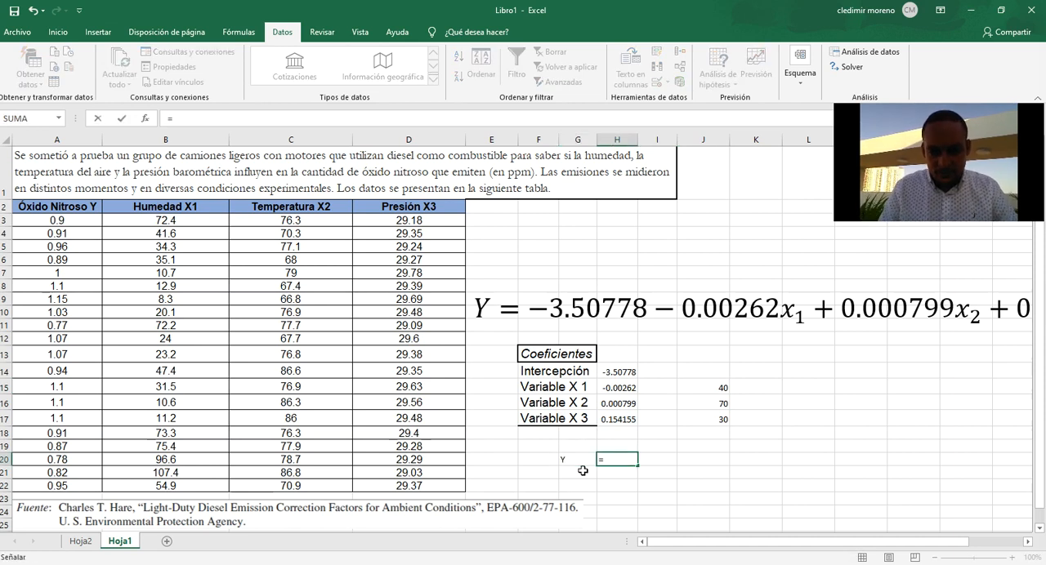
key(Right)
key(Left)
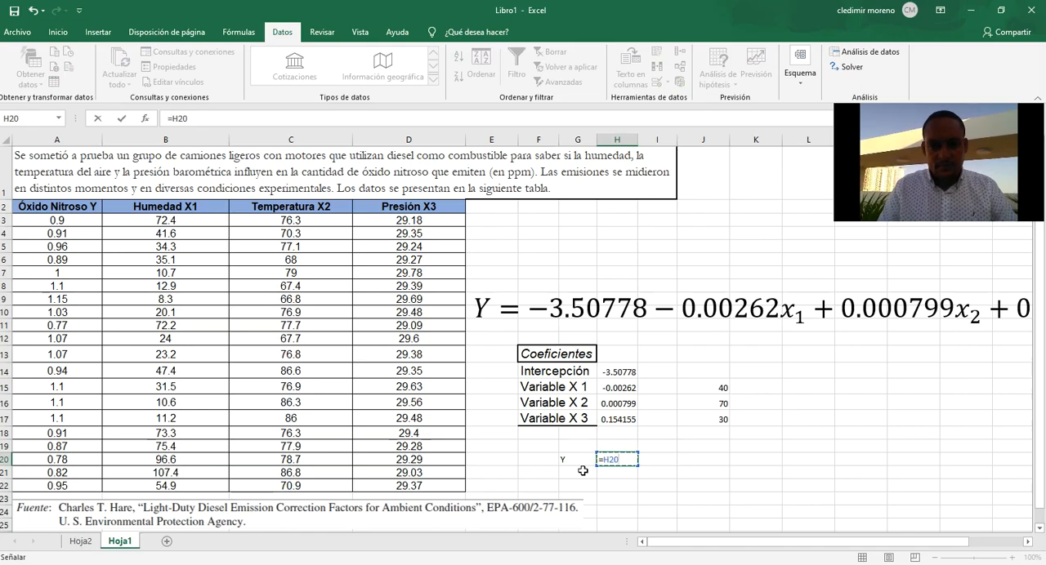
click(621, 372)
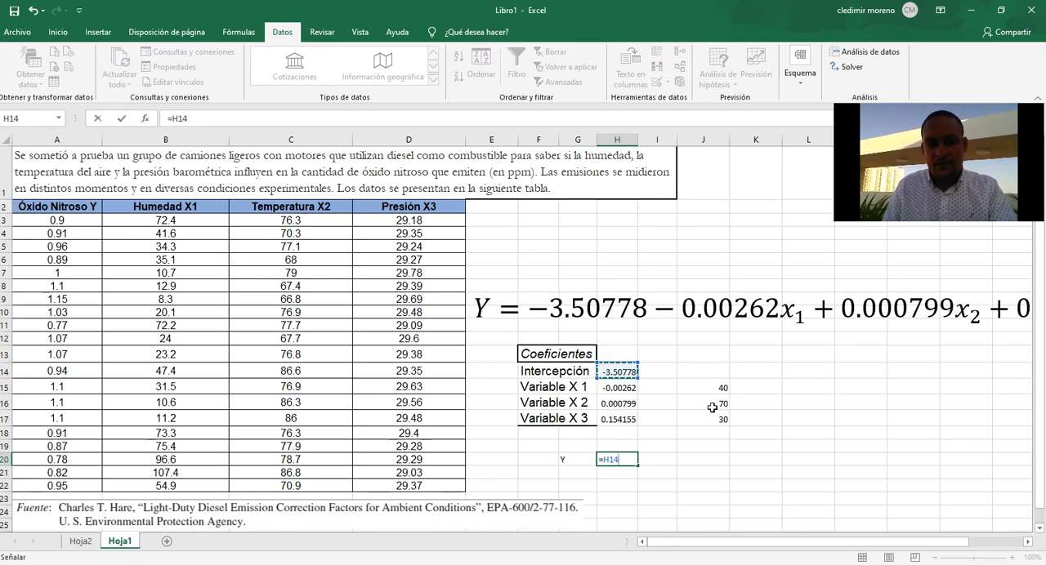
text(-()
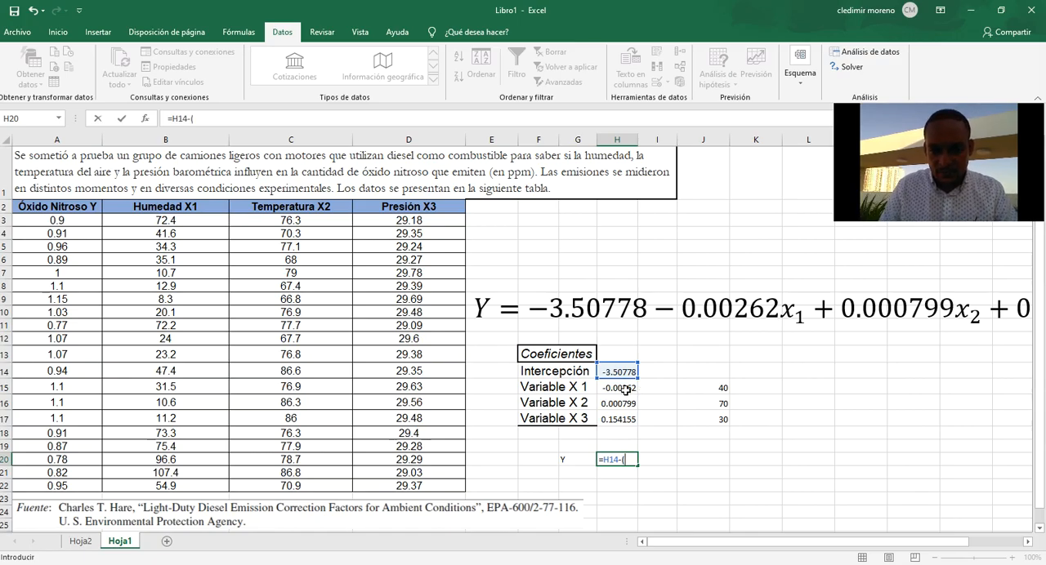
click(626, 390)
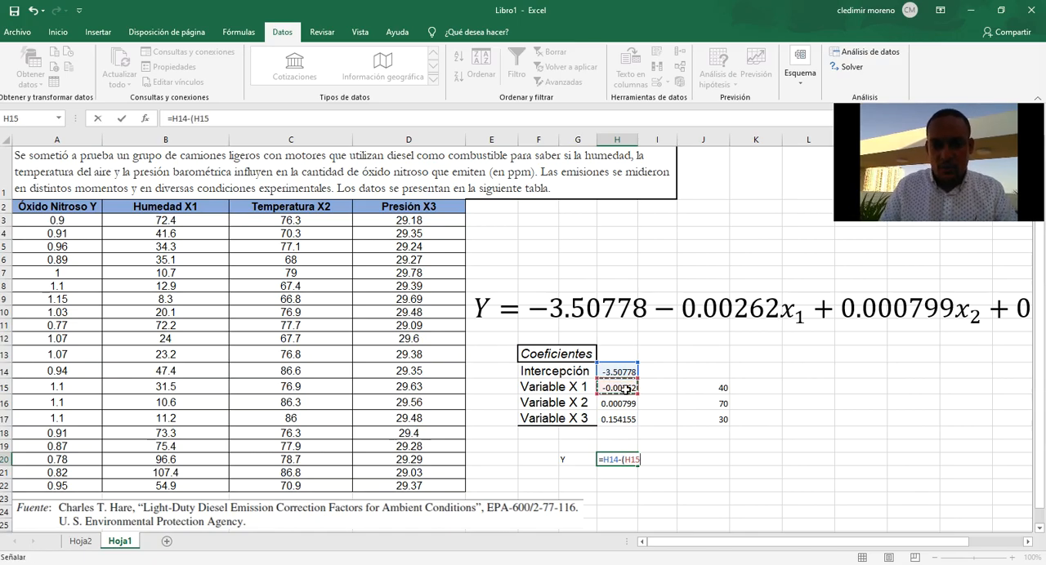
text(*)
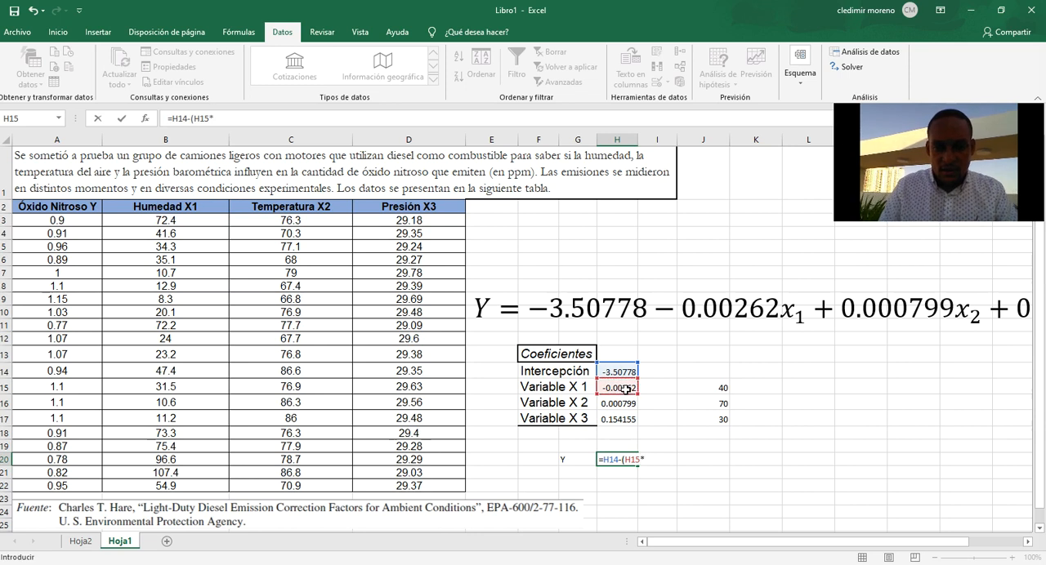
click(718, 387)
text()+)
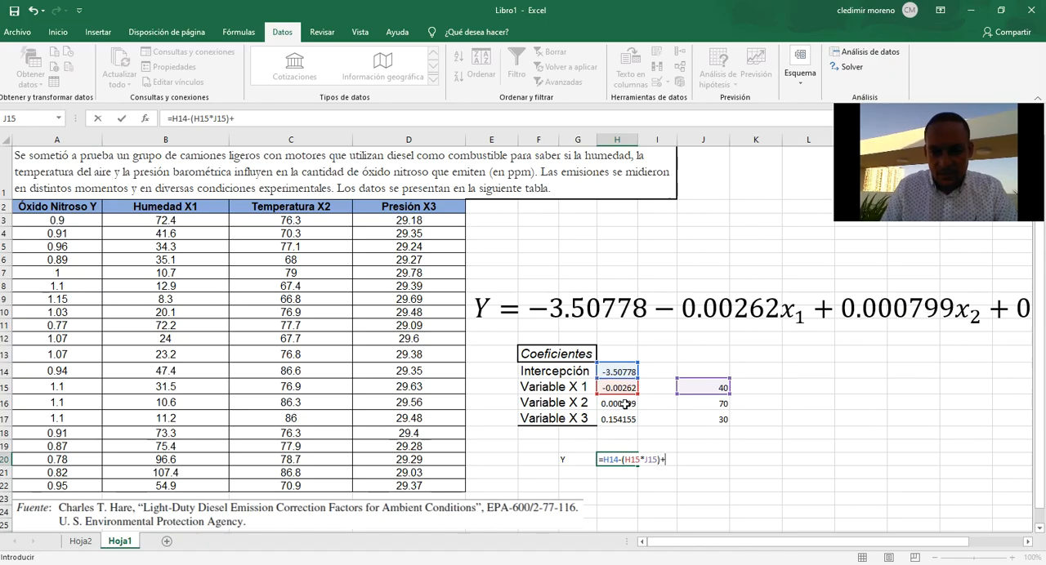
Extend the H20 formula with the Variable X 2 term in parentheses, +(H16*J16).
click(625, 404)
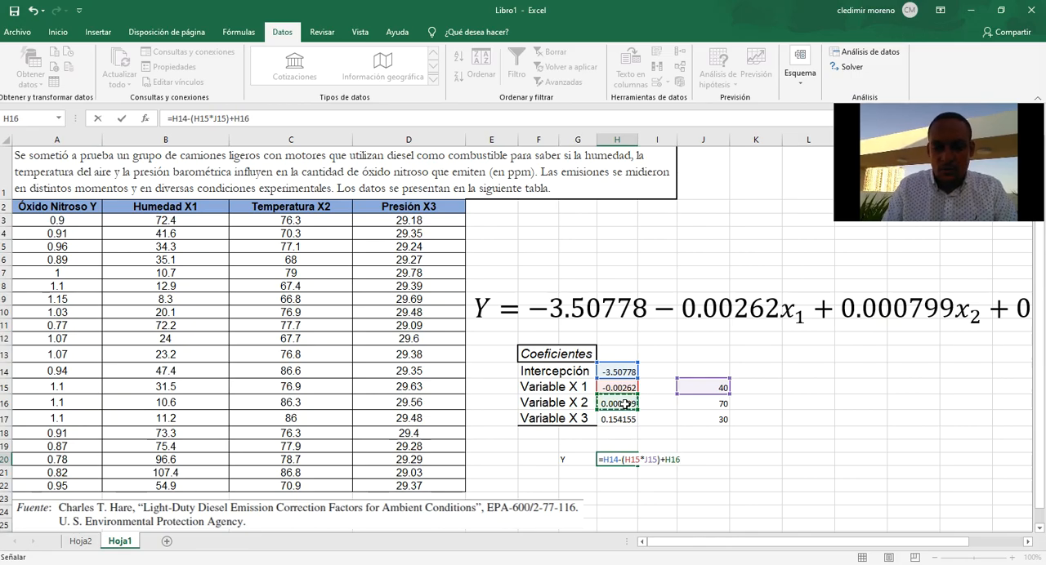
text(*)
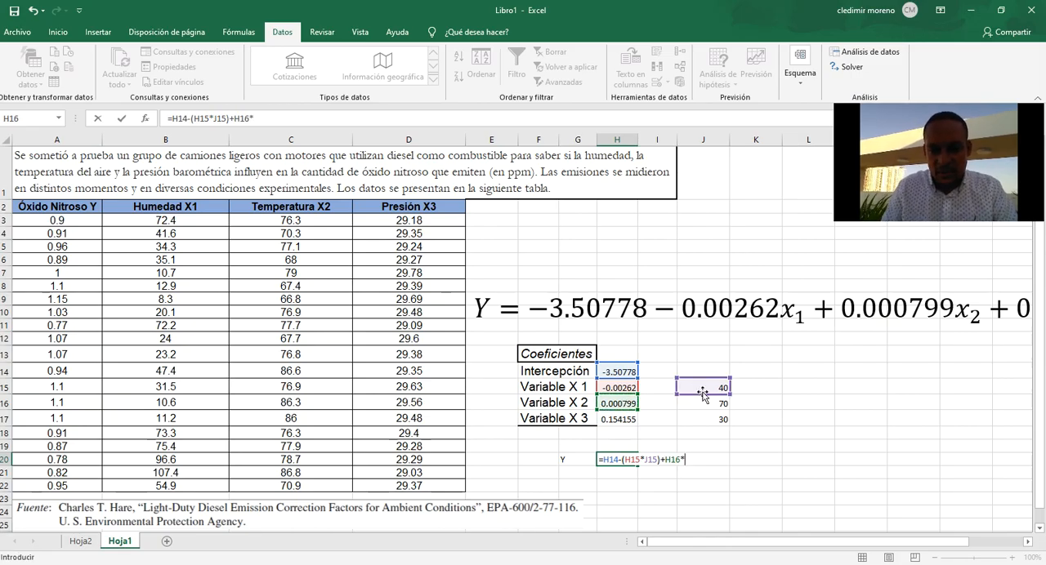
click(697, 404)
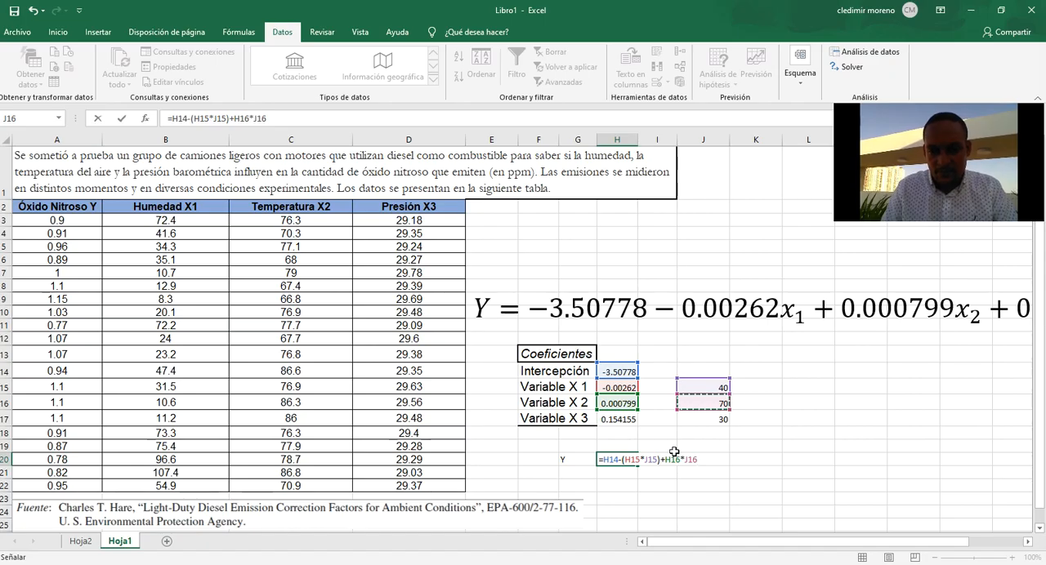
click(233, 118)
text(()
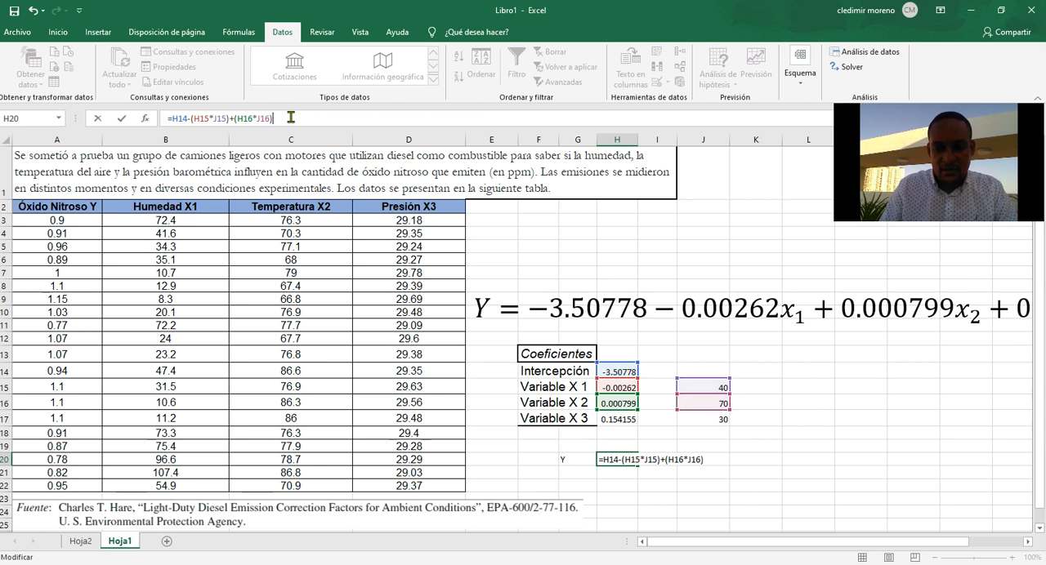
click(611, 419)
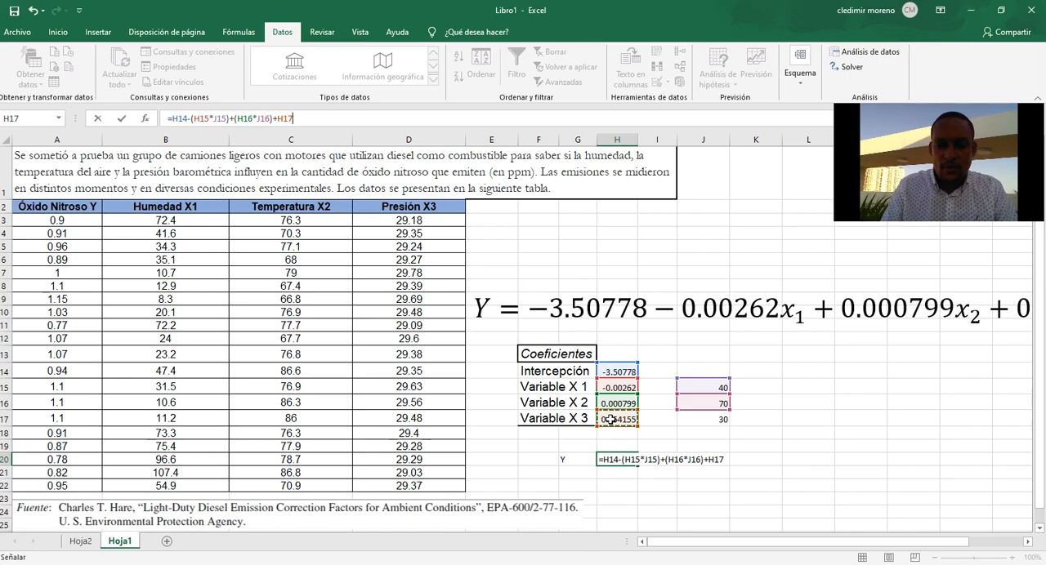
key(BackSpace)
key(BackSpace)
key(BackSpace)
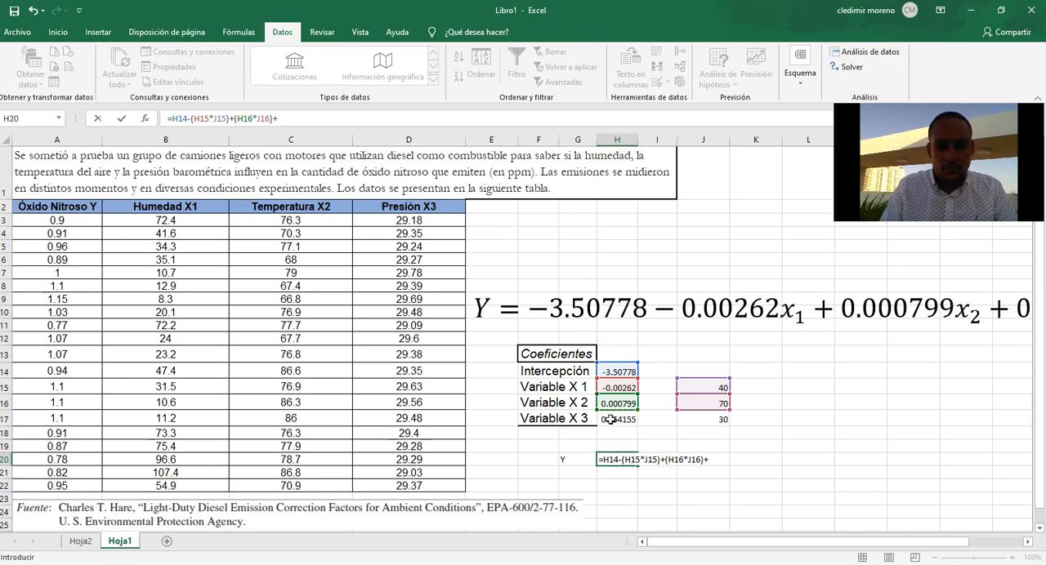
Complete the H20 prediction formula with the Variable X 3 term in parentheses, (H17*J17), and enter it.
text(()
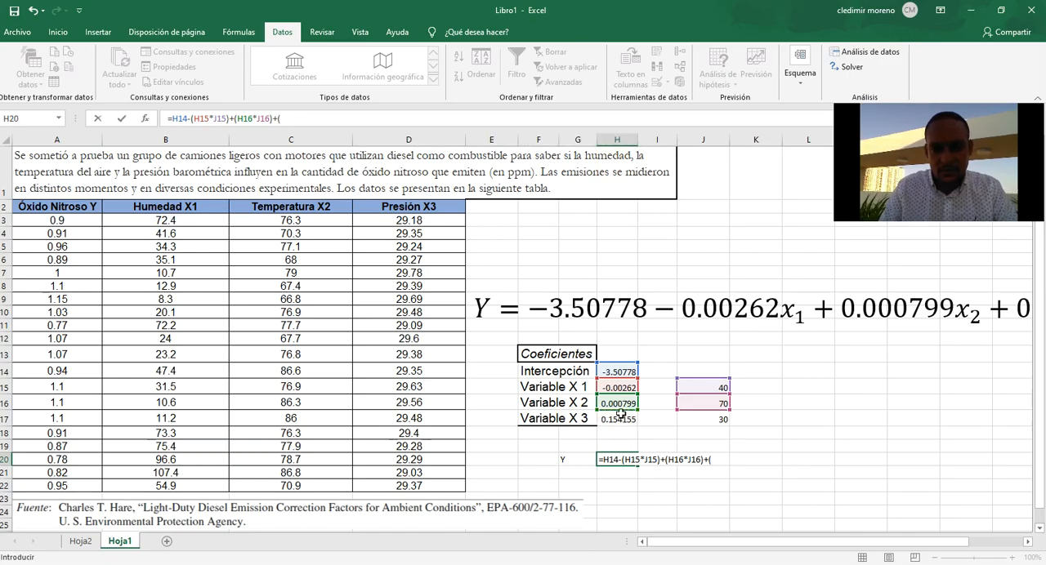
click(619, 418)
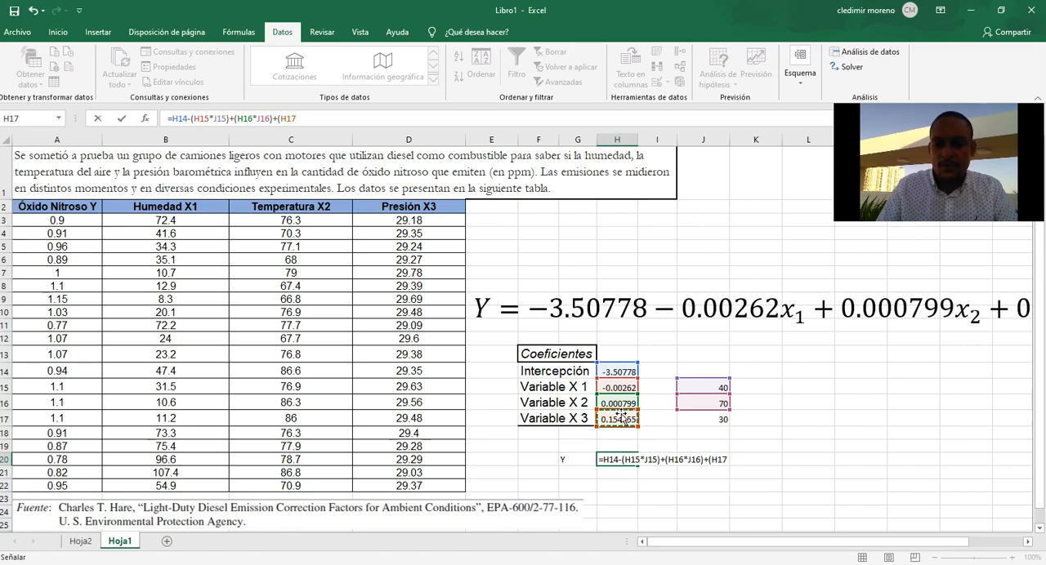
text(*)
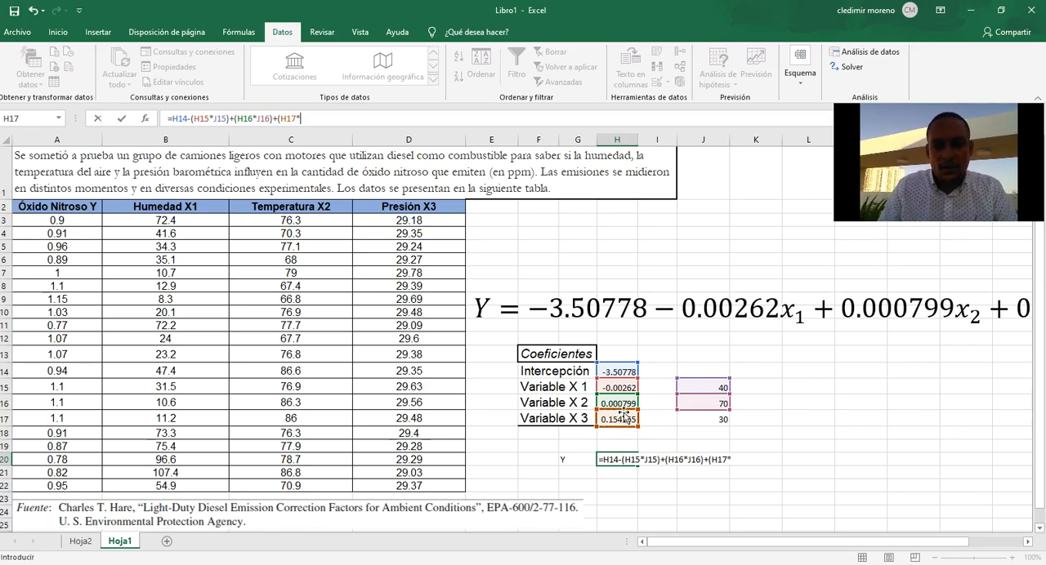
click(716, 418)
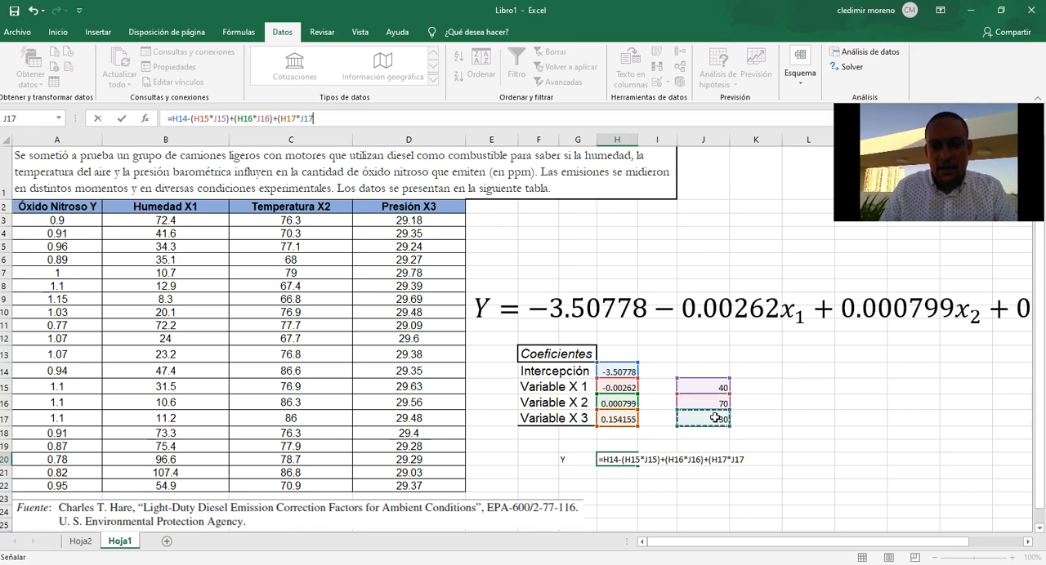
text())
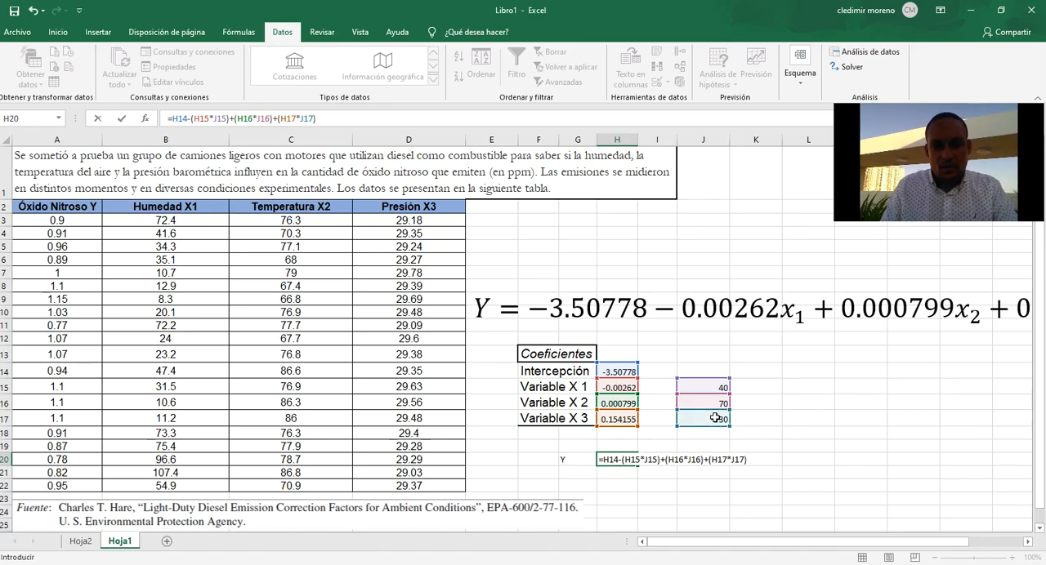
key(Return)
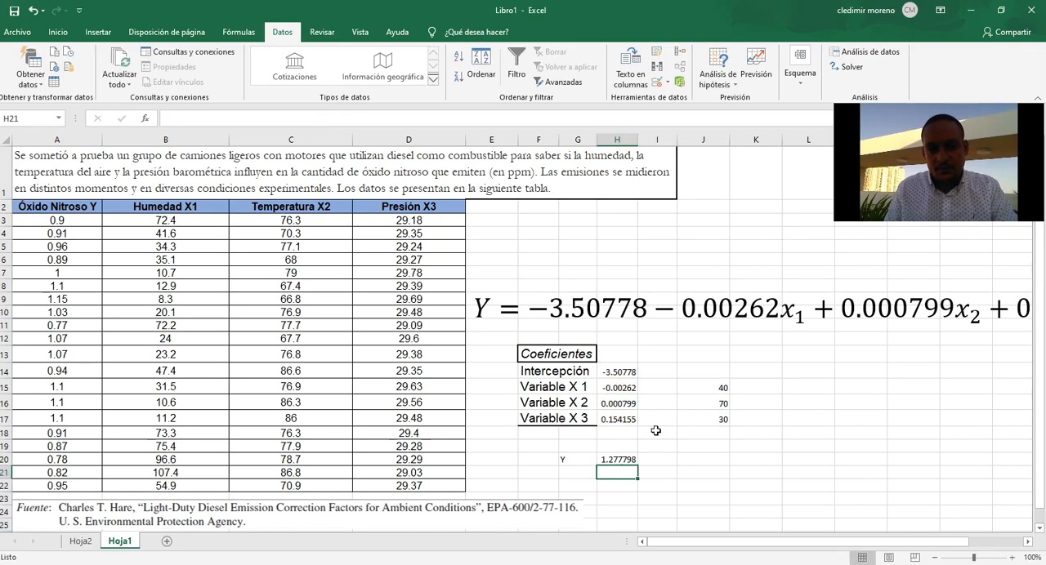
Highlight the Y label and its predicted value in G20:H20 with a blue fill and red font.
click(623, 456)
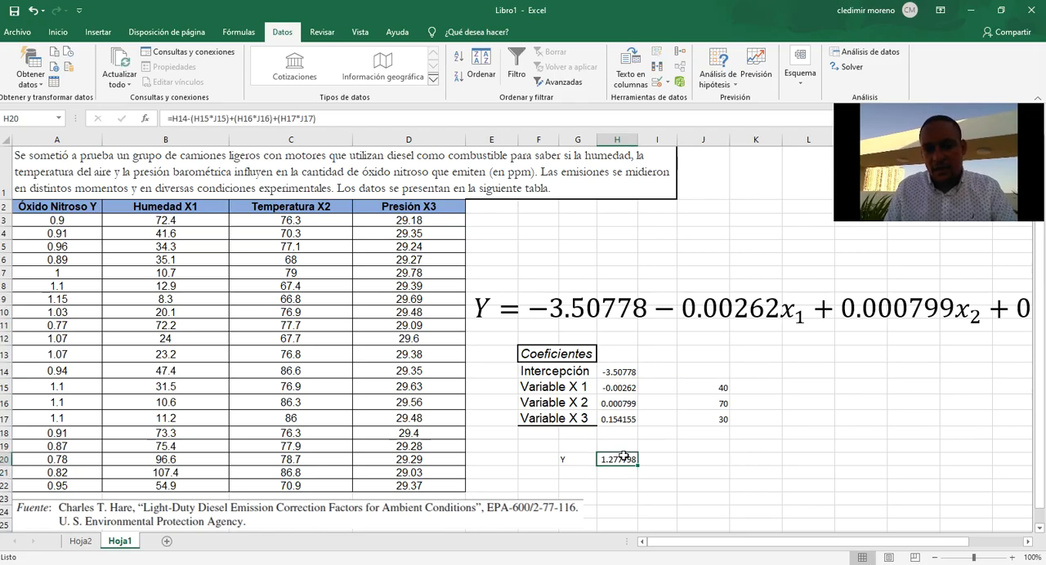
drag(566, 460, 612, 461)
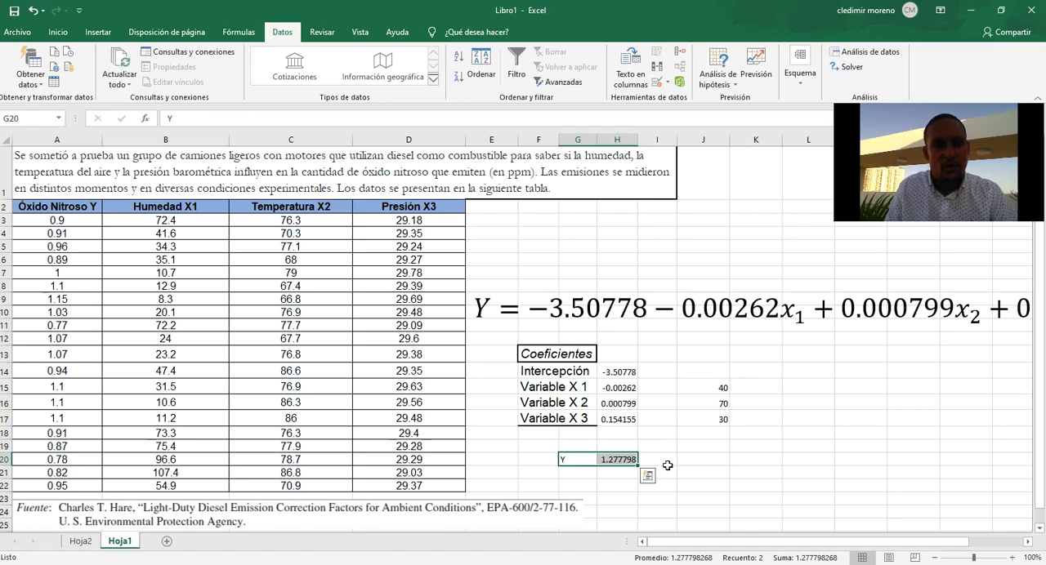
click(58, 32)
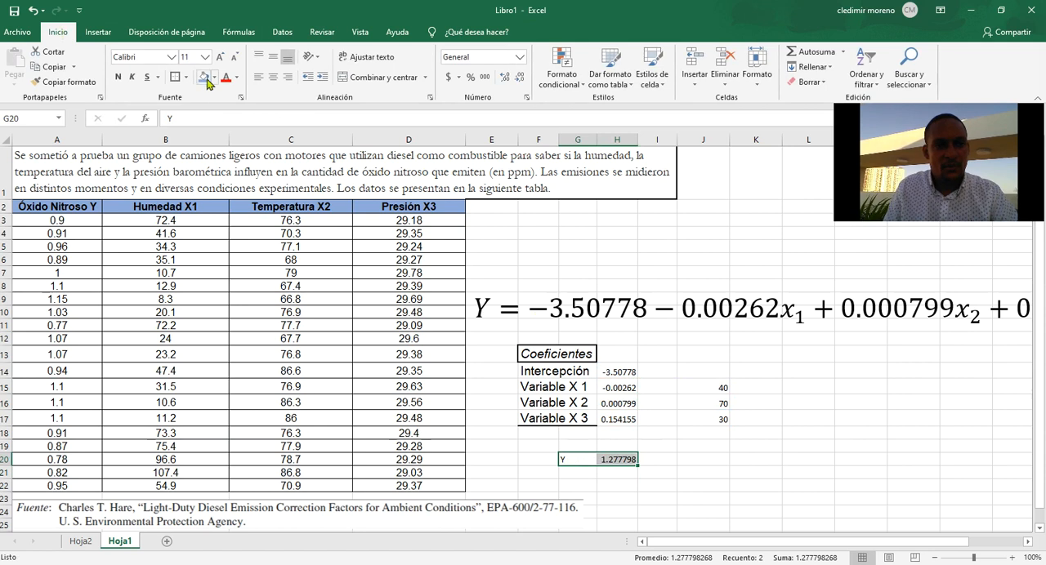
click(204, 76)
click(227, 78)
click(703, 458)
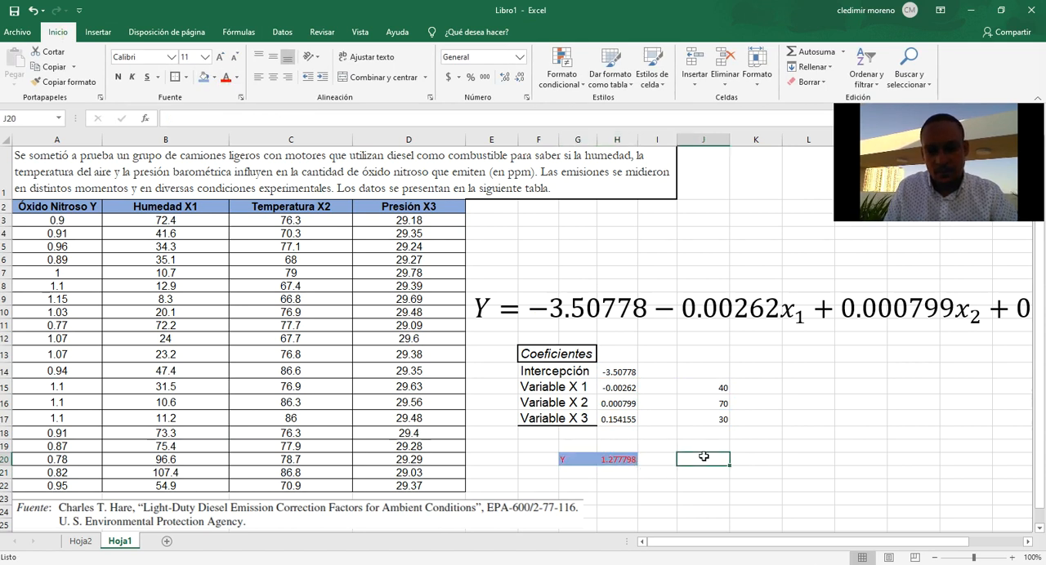
click(627, 461)
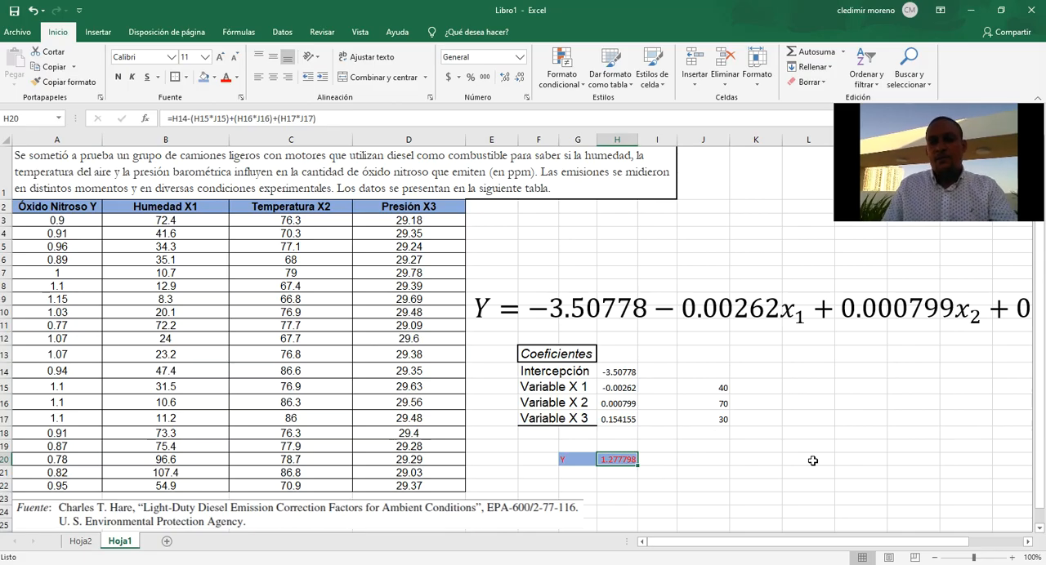
Label cell J14, above the three input values, as Valores.
click(718, 371)
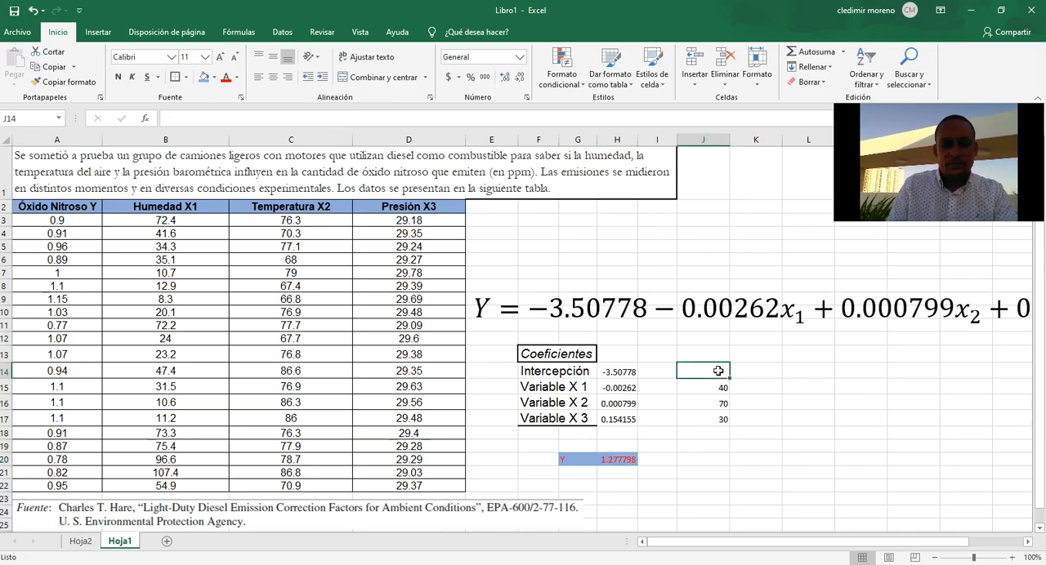
text(Valores)
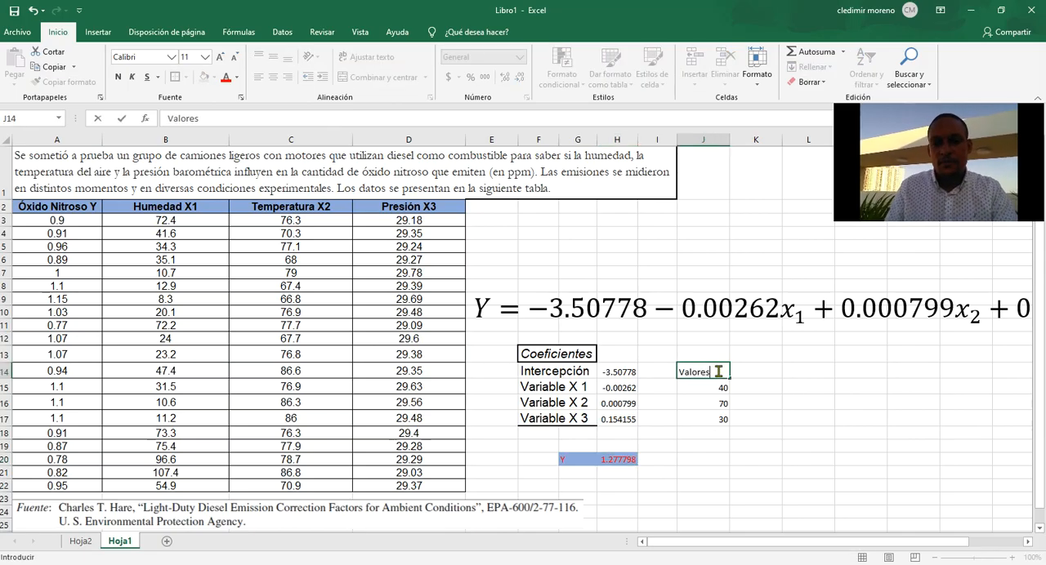
key(Return)
key(Return)
key(Return)
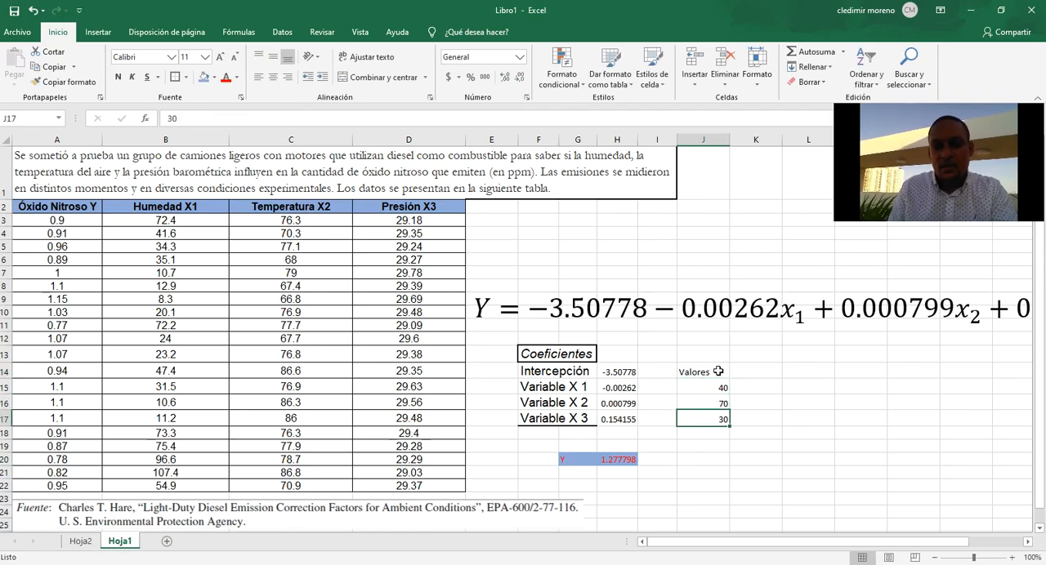
click(620, 463)
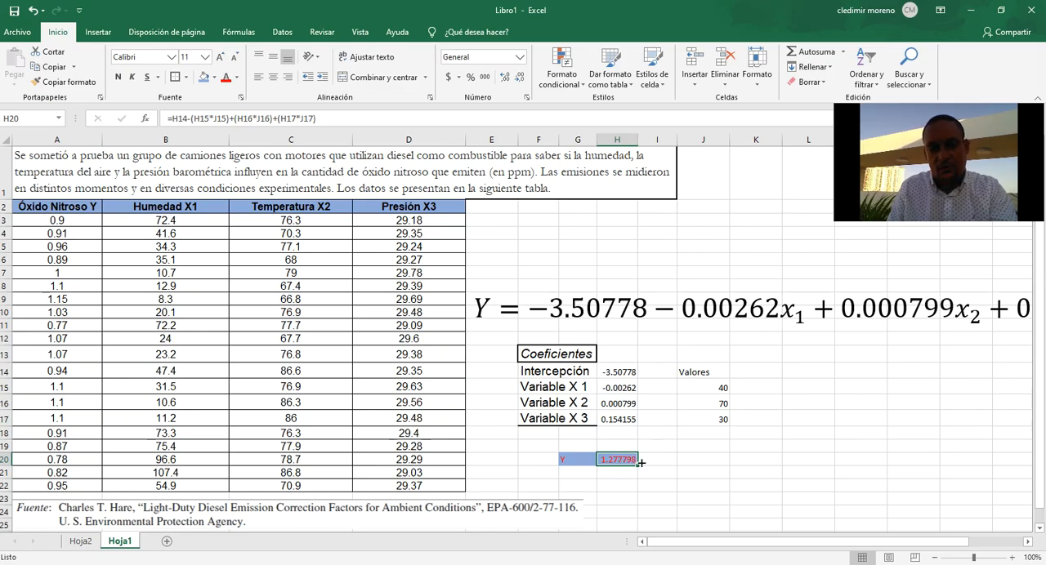
click(703, 351)
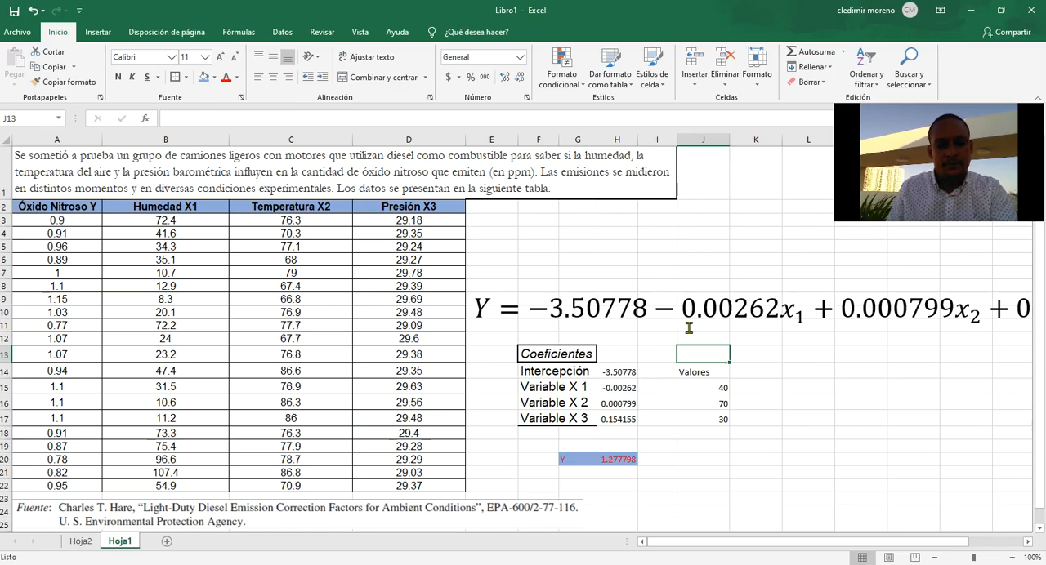
click(660, 334)
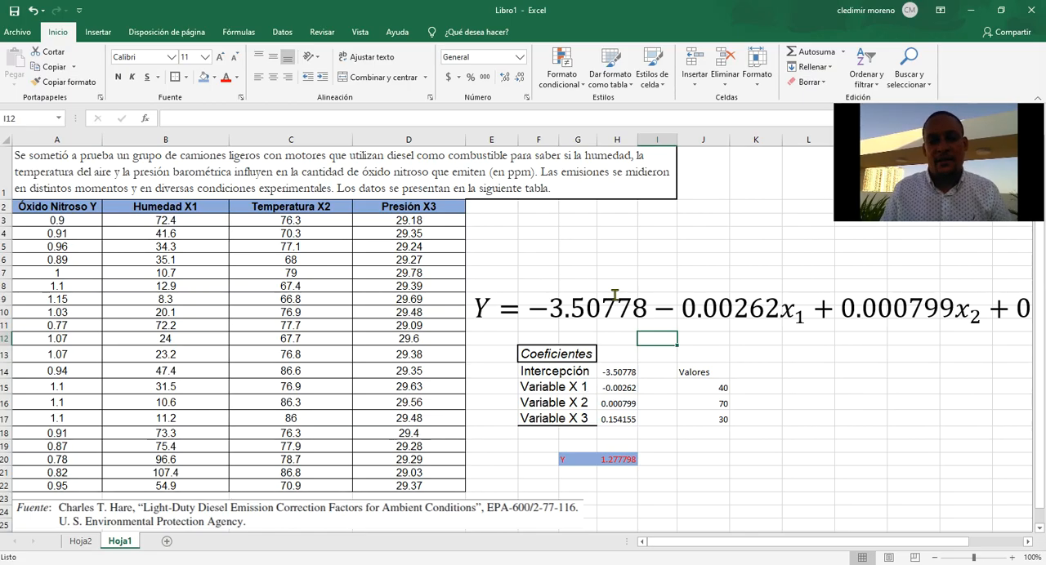
click(544, 245)
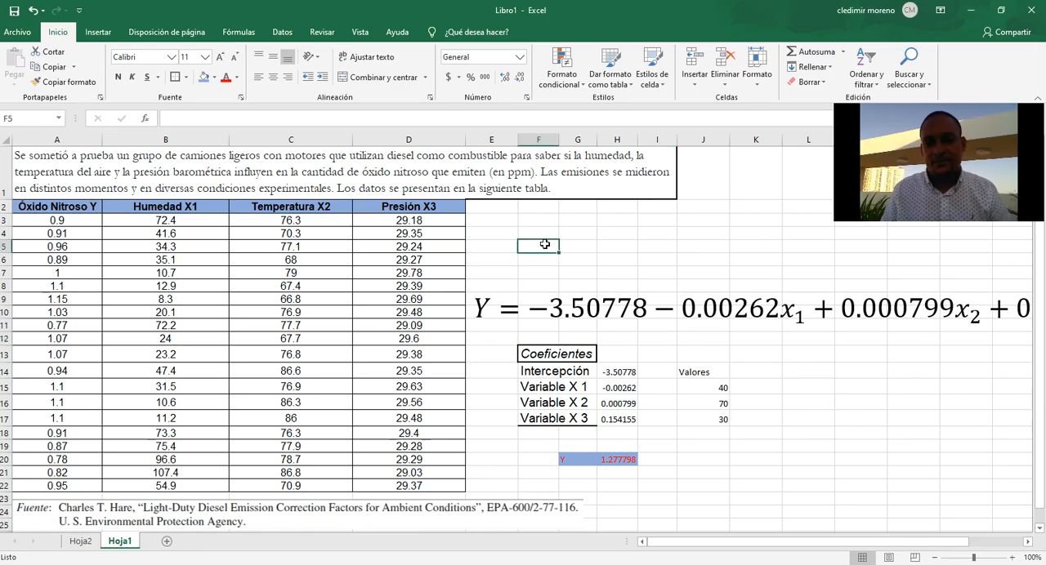